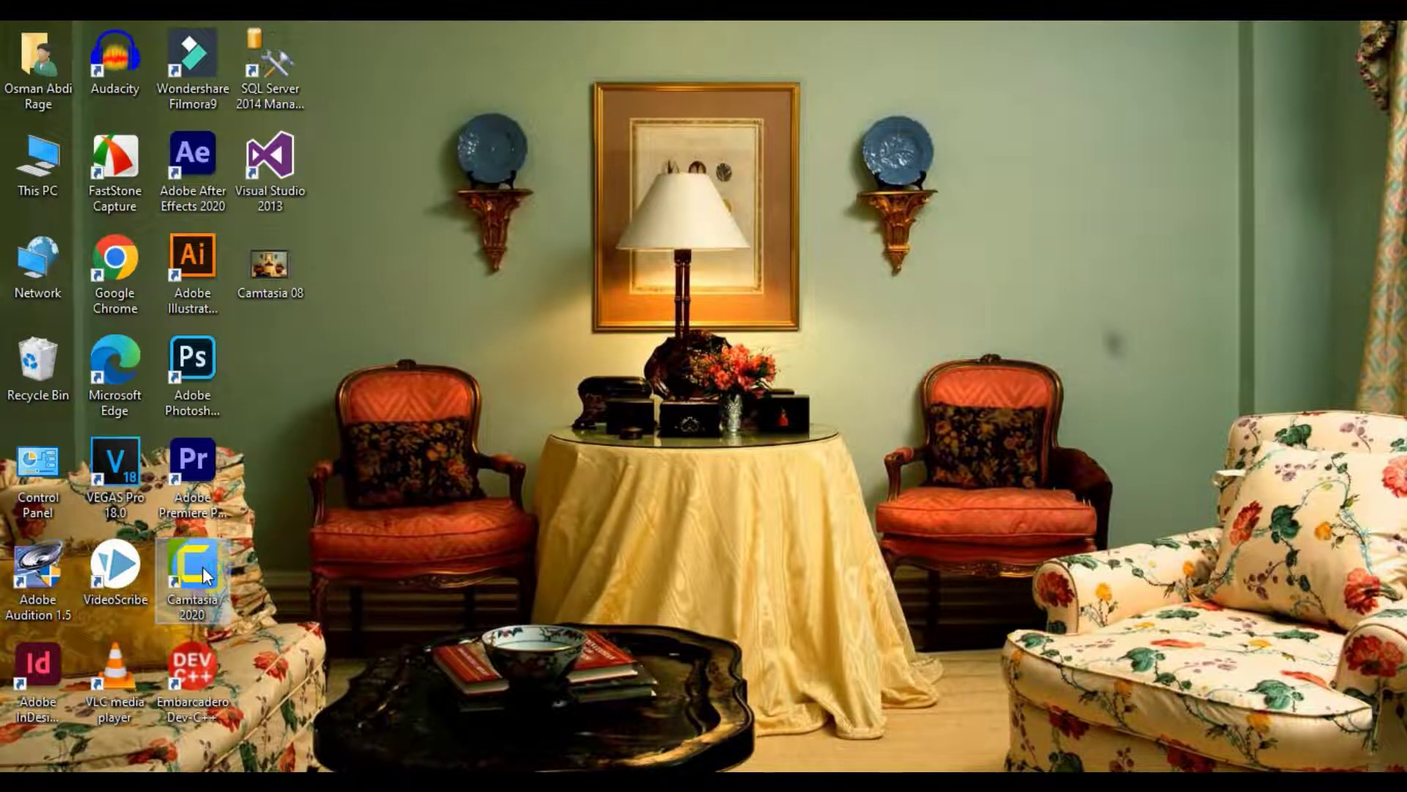
- Launch Camtasia 2020 and import the Buildings_Background video from the Voltages folder in Videos
double_click(198, 571)
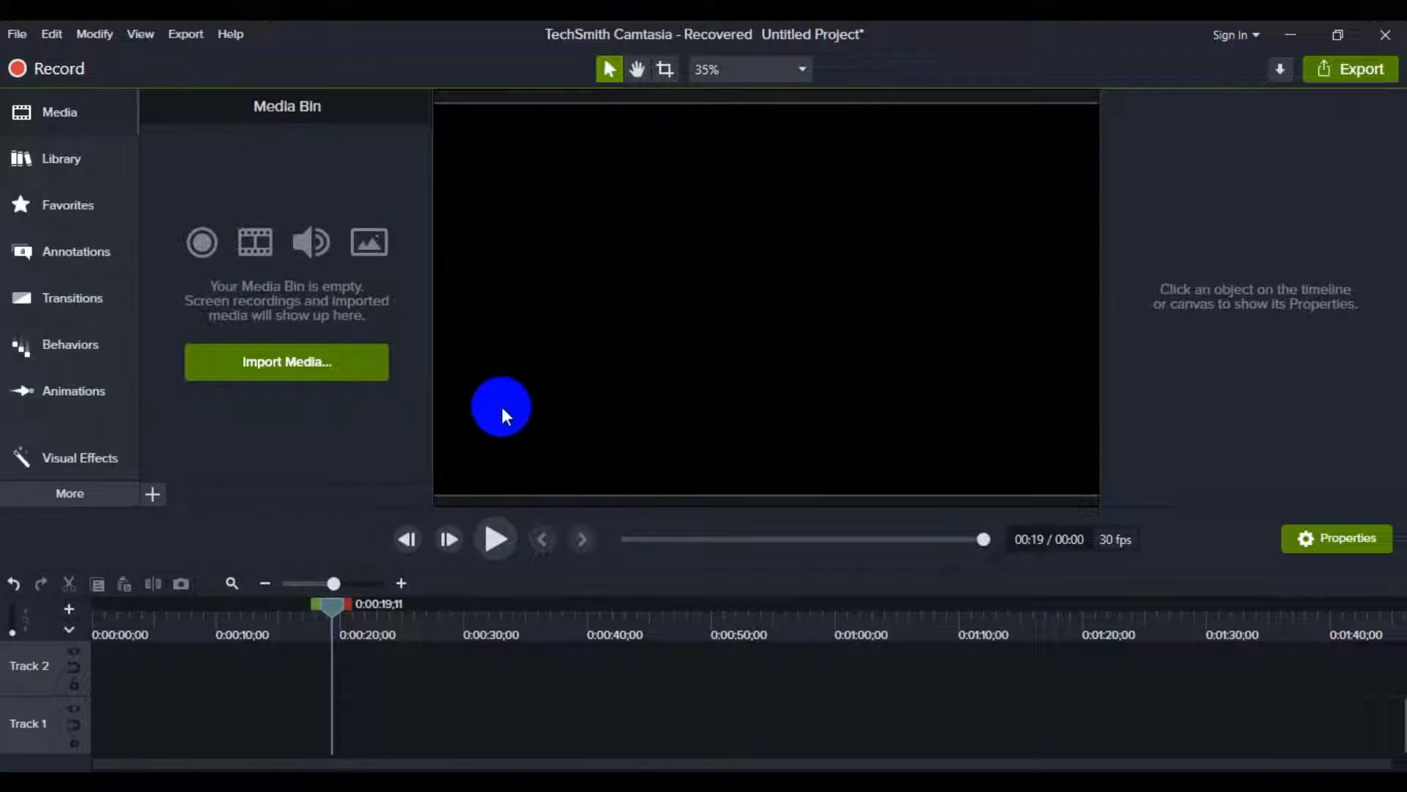
left_click(328, 363)
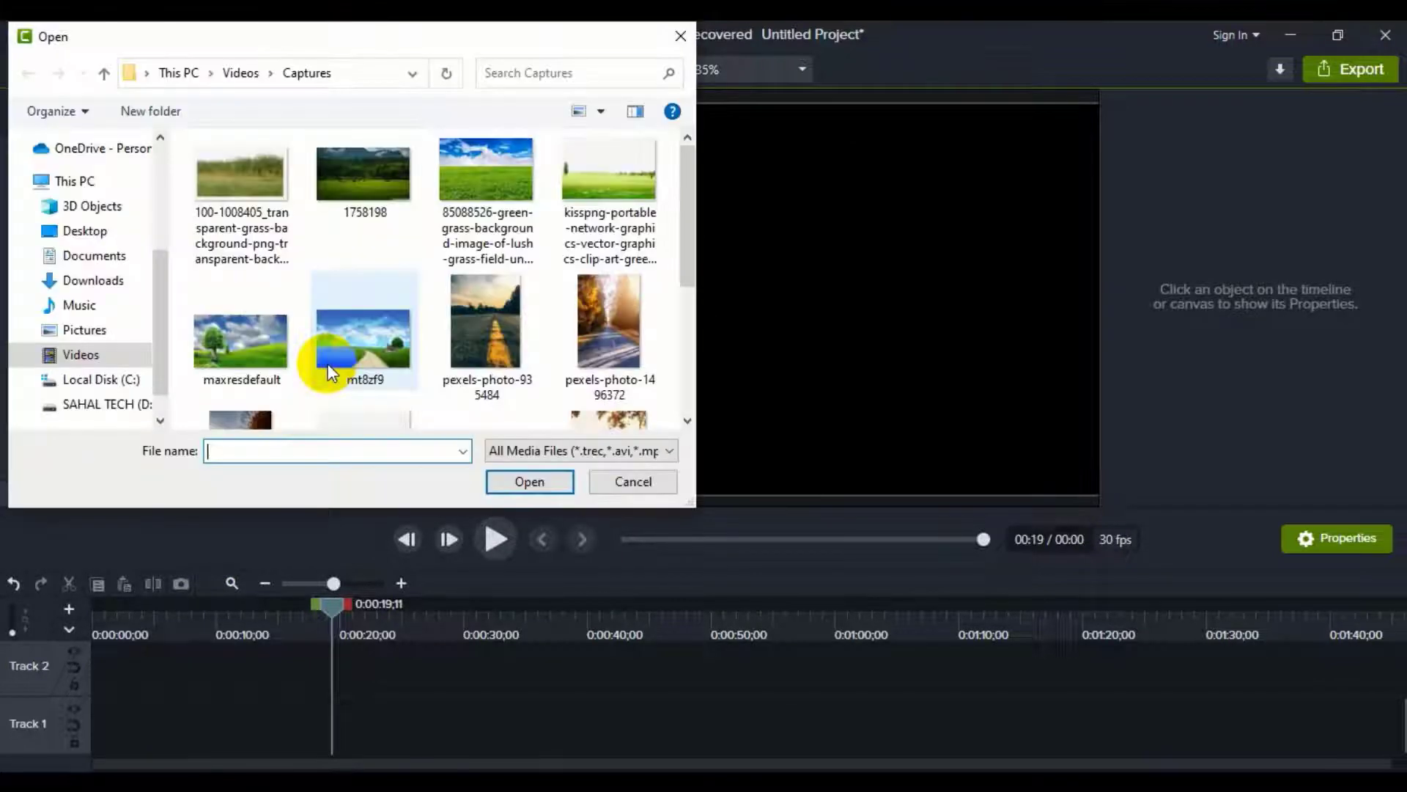
left_click(107, 74)
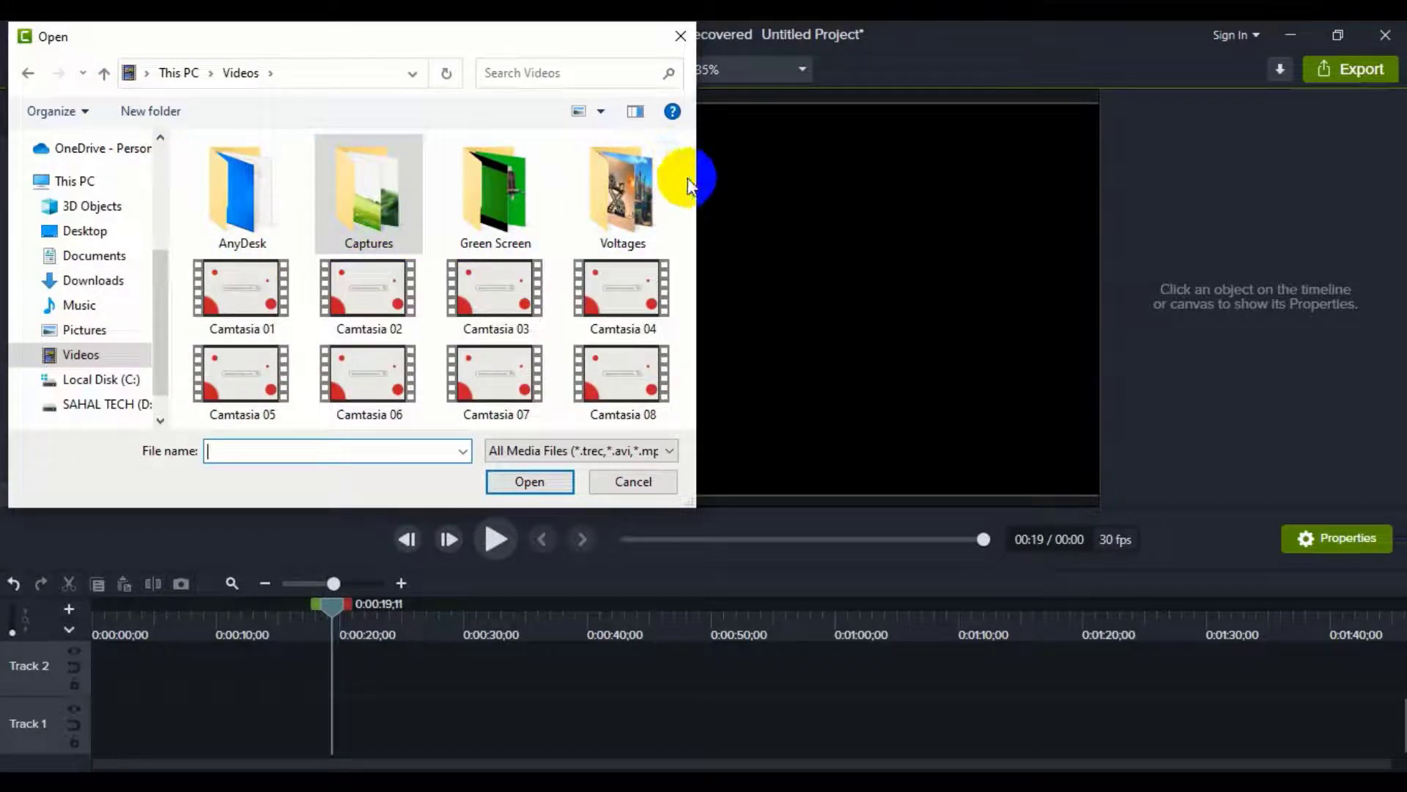
double_click(648, 205)
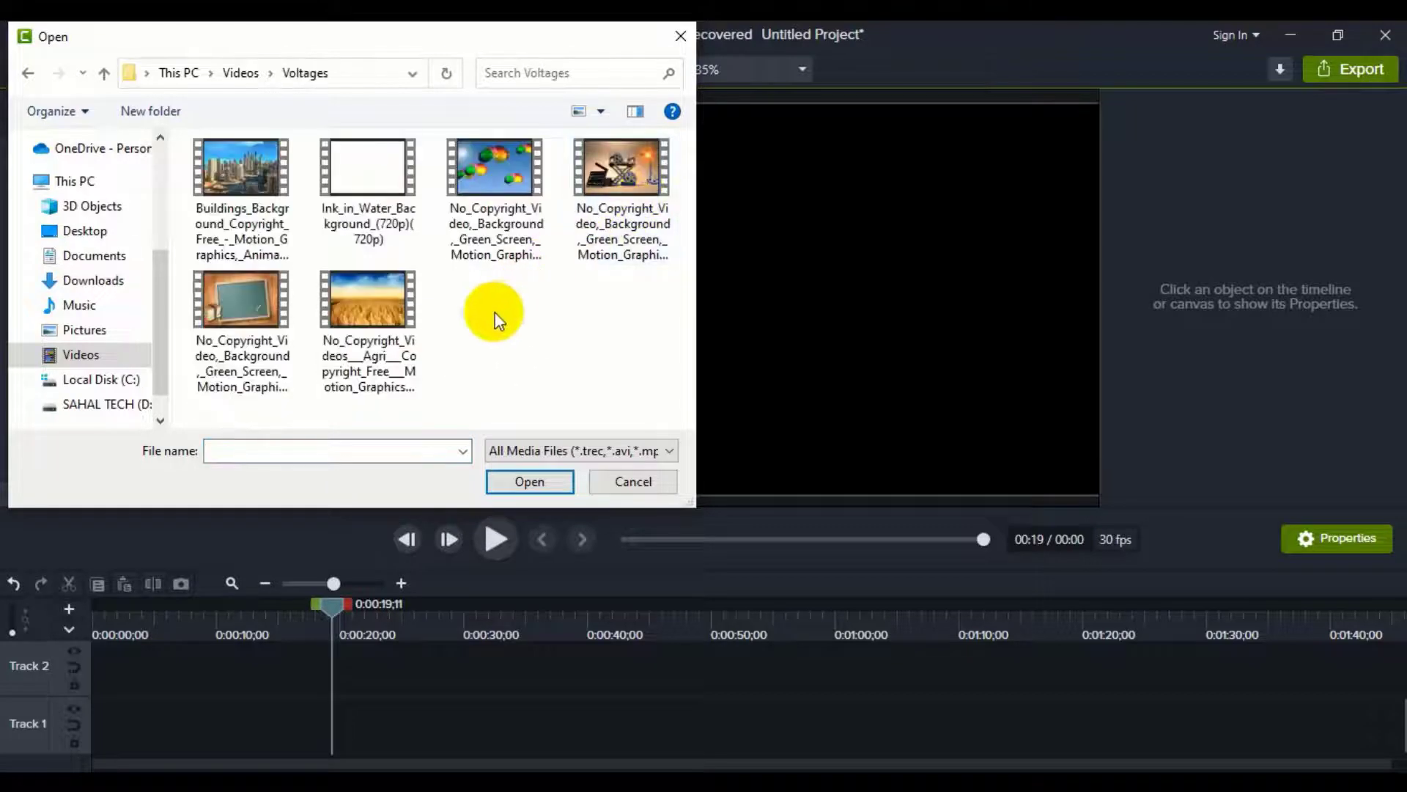
left_click(245, 169)
left_click(528, 483)
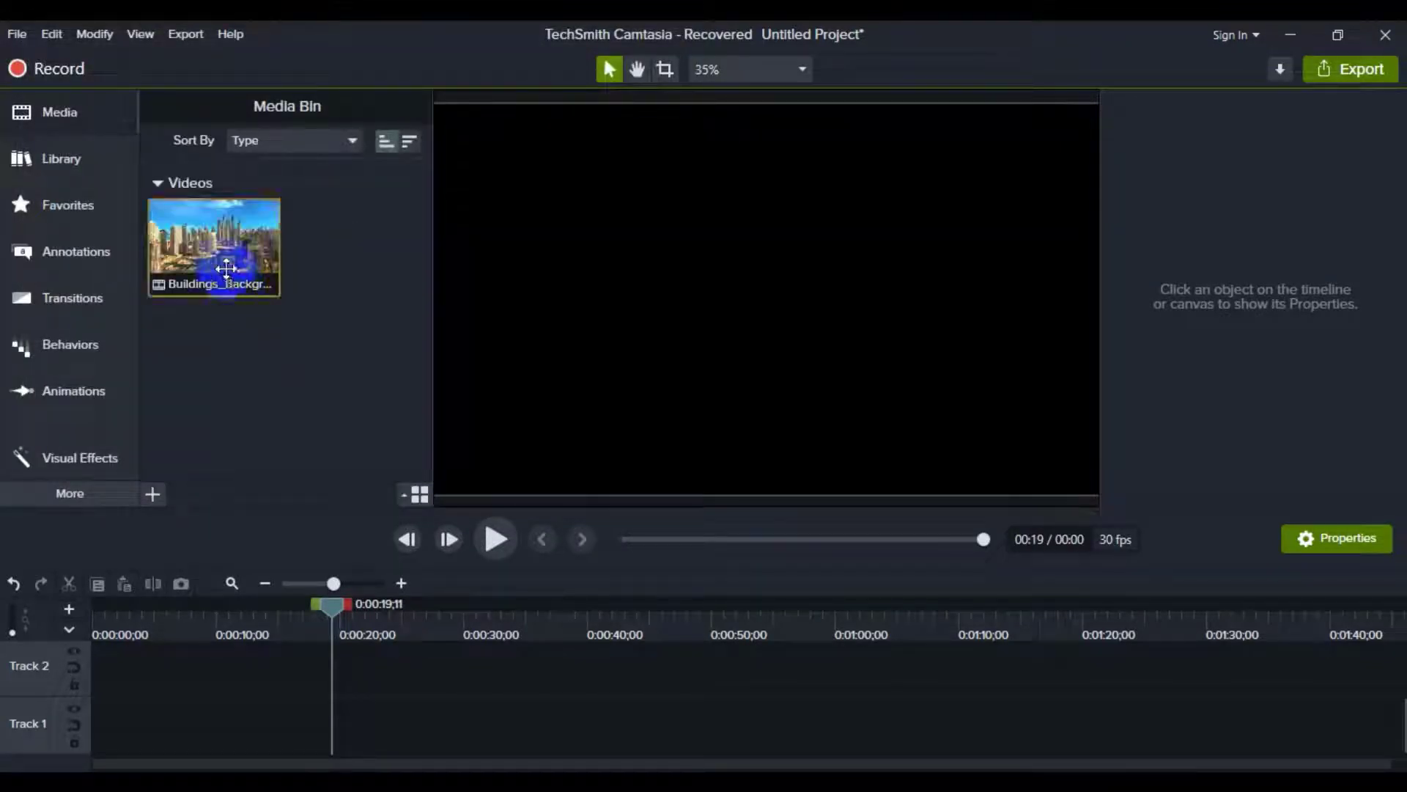
- Place the buildings clip at the start of Track 1 and return the playhead to 0:00:00;00
left_click_drag(213, 253, 80, 736)
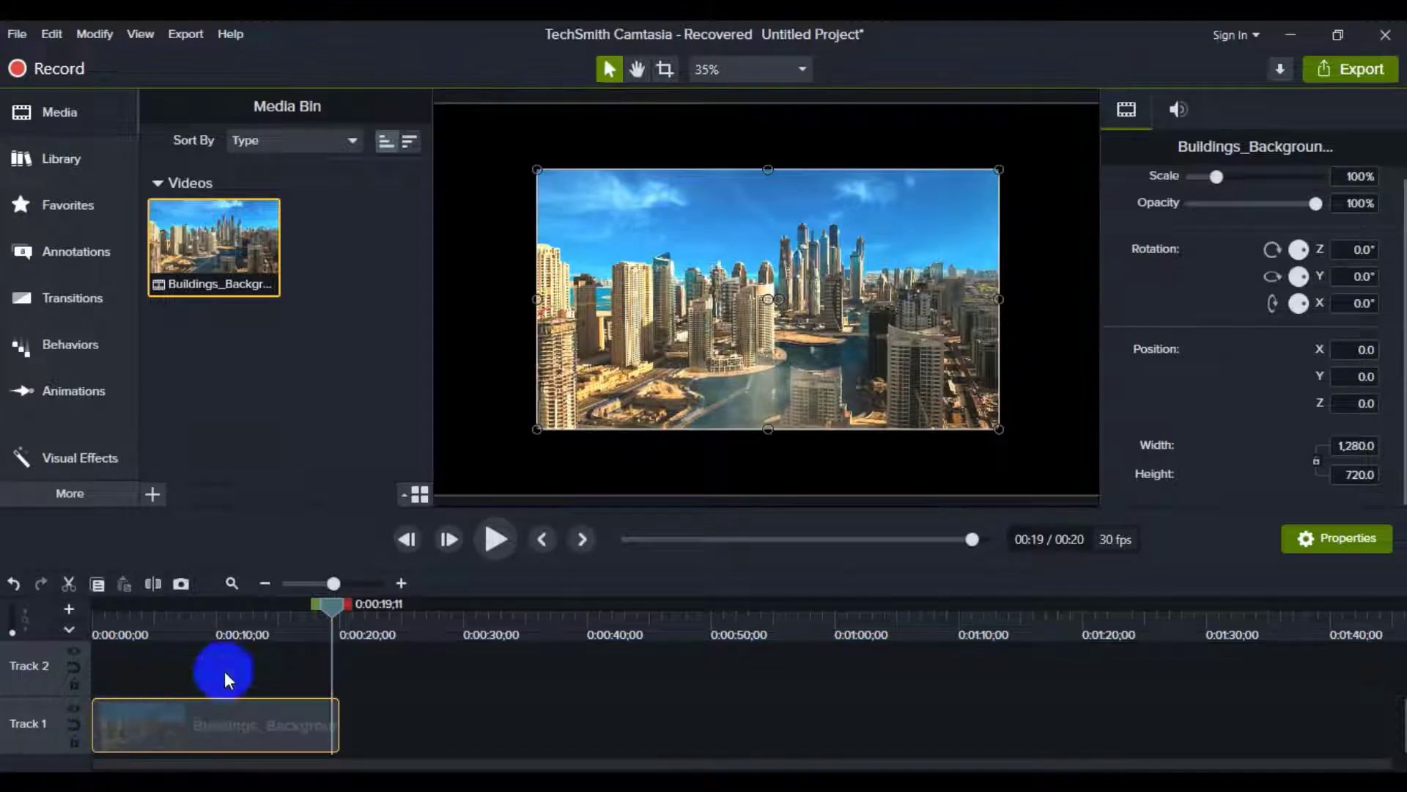
left_click_drag(332, 602, 81, 666)
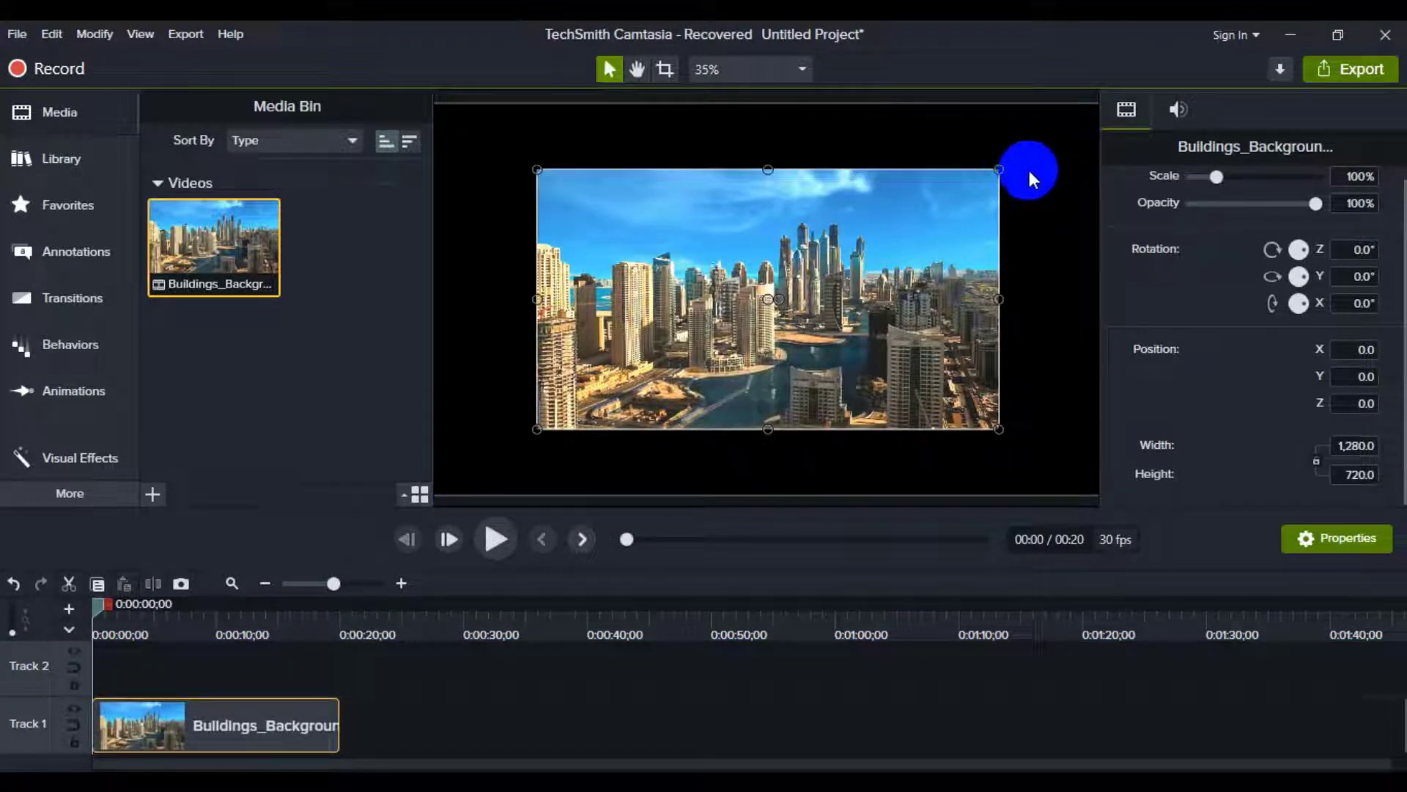
- Stretch the buildings clip on the canvas to fill the frame, about 1,889 wide by 1,080 high
left_click(618, 223)
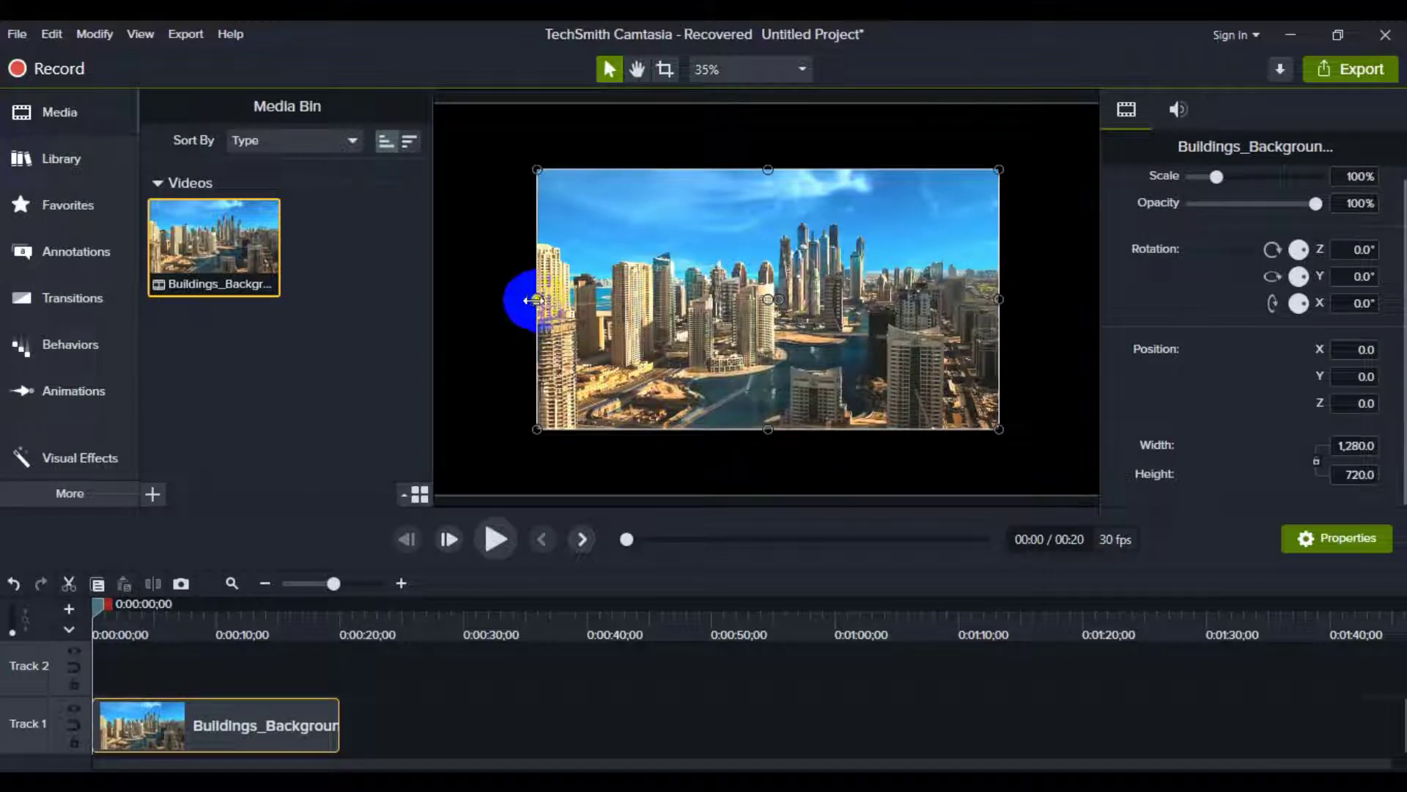
left_click_drag(533, 300, 425, 311)
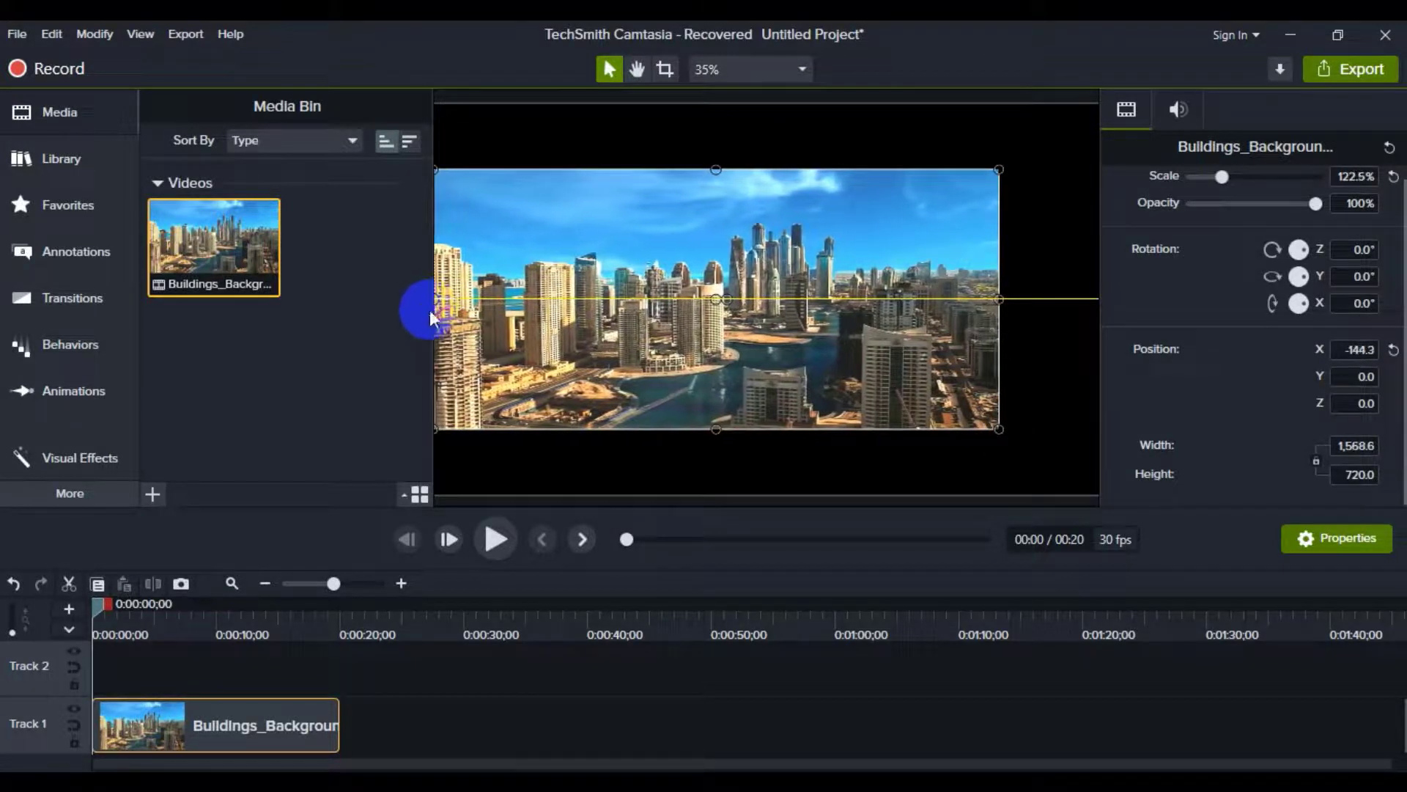
left_click_drag(716, 170, 716, 103)
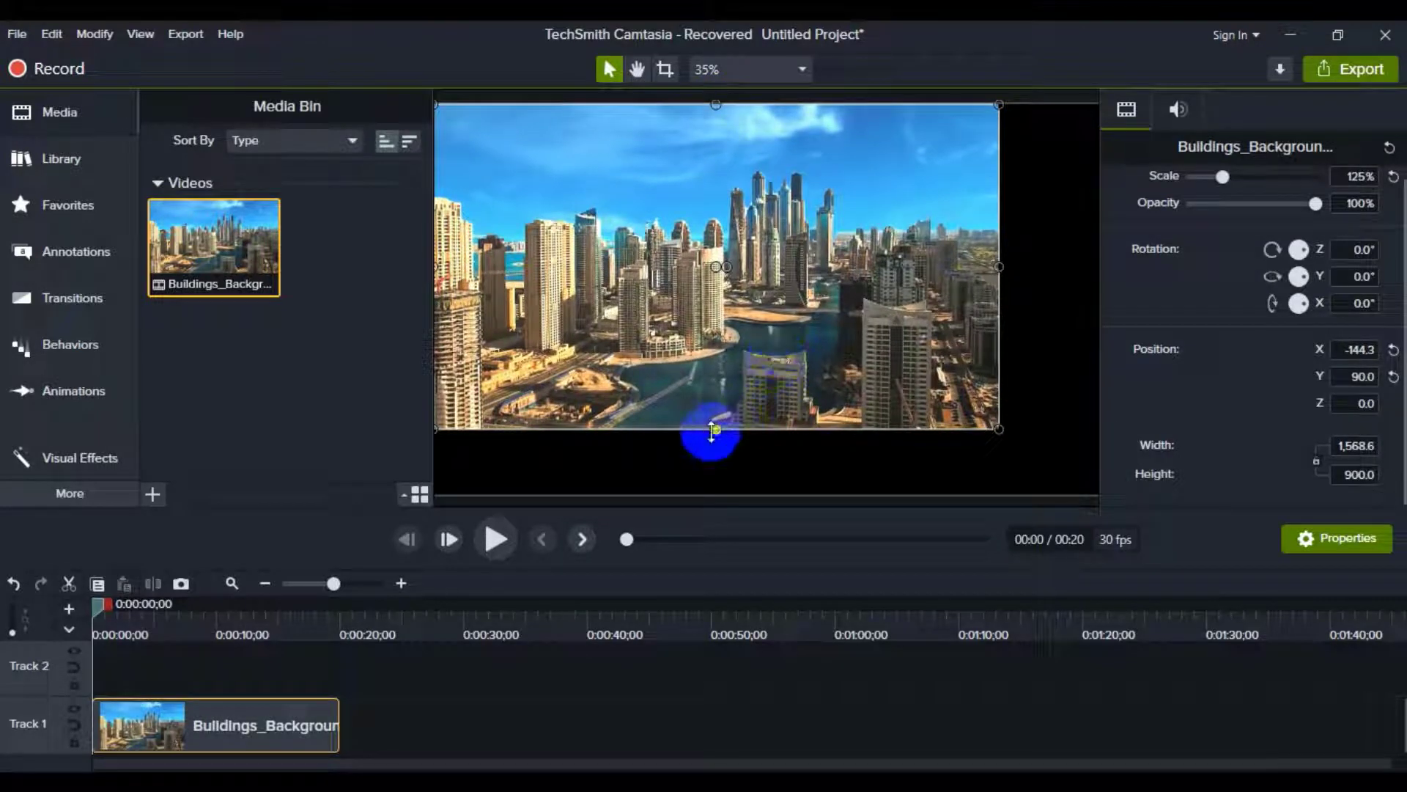
left_click_drag(716, 429, 716, 495)
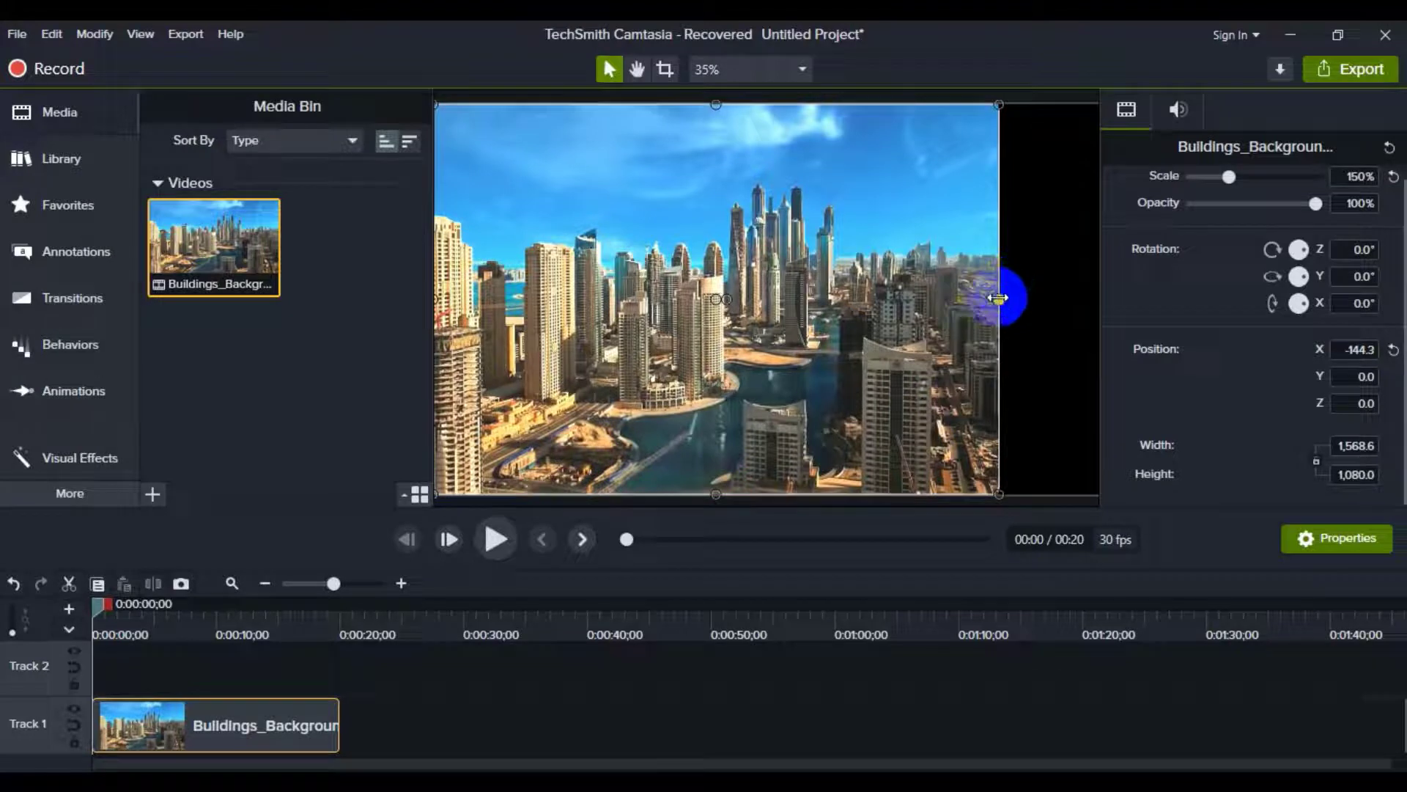
left_click_drag(999, 299, 1115, 304)
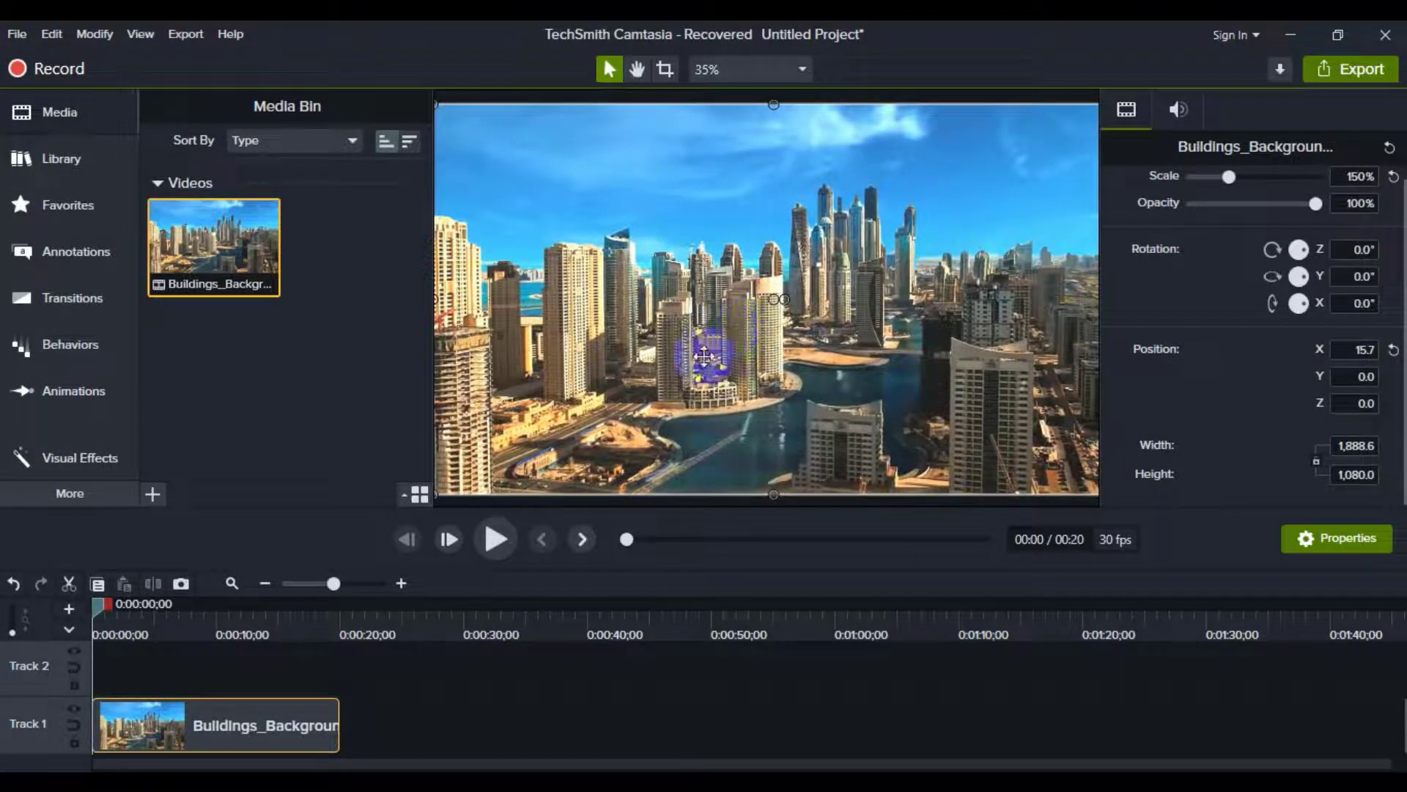
- Preview the first few seconds of the resized clip and return the playhead to the start
left_click(500, 539)
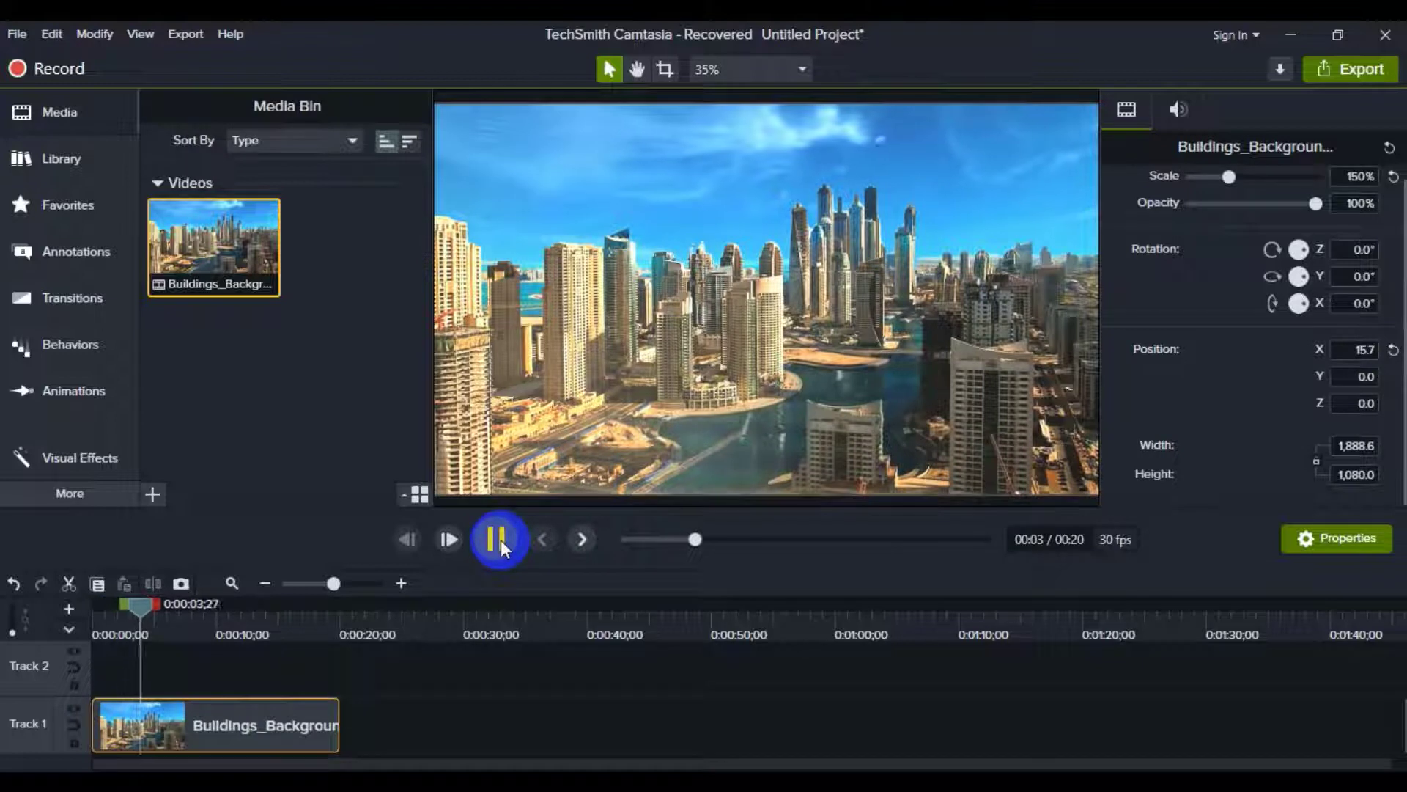
left_click(500, 539)
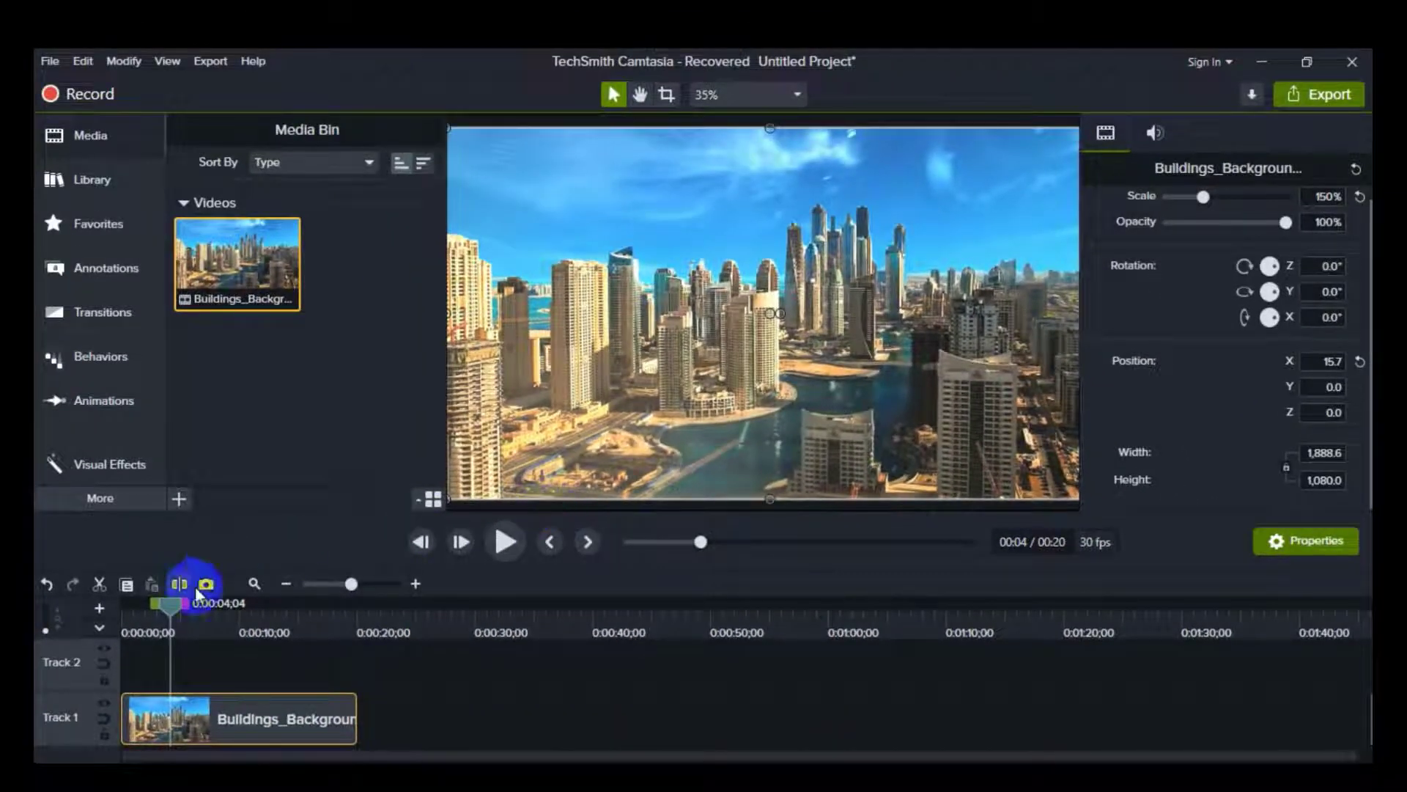
left_click_drag(167, 614, 122, 614)
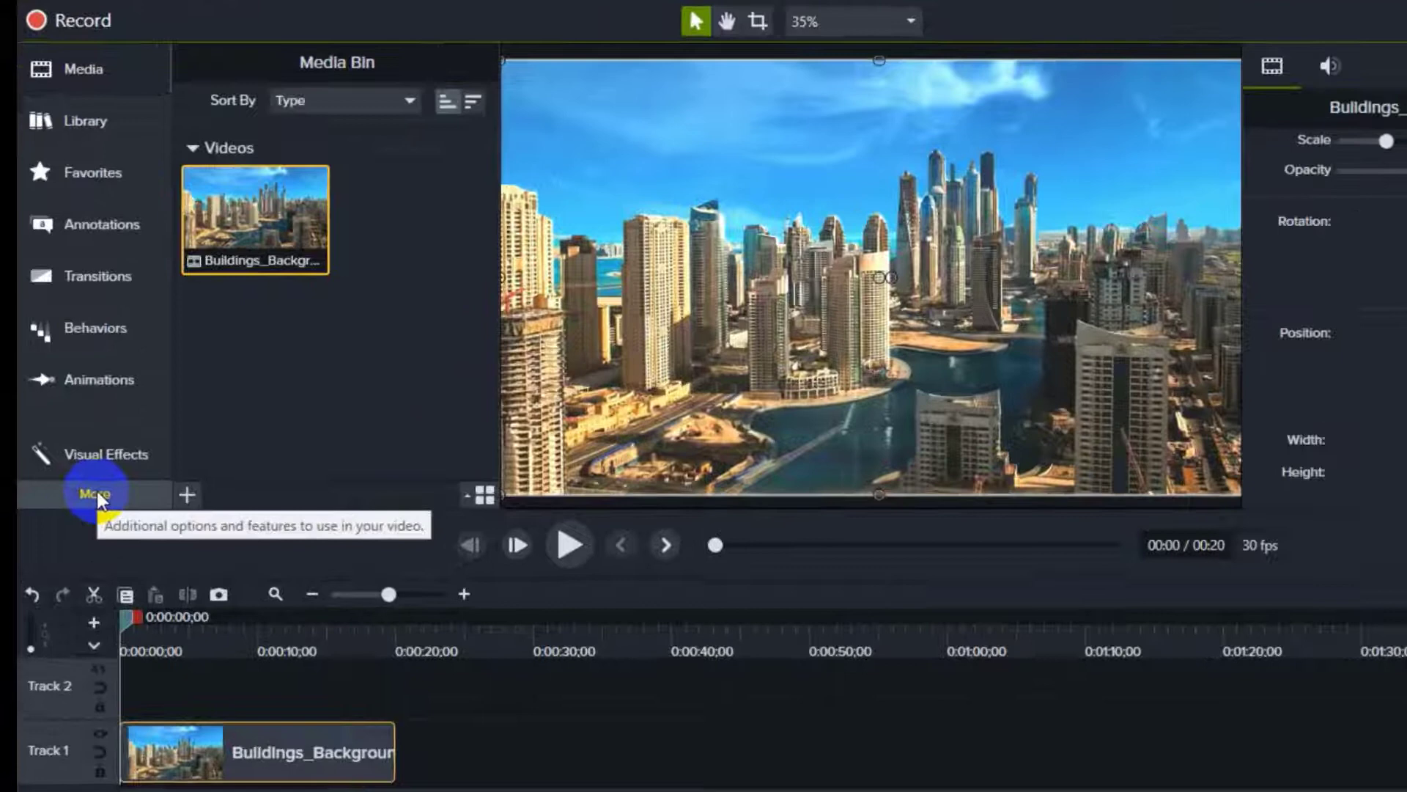
- Add a caption at the start of the video reading "Magaaladaan Waxaan ku nool qowmiyado kala duwan"
left_click(79, 499)
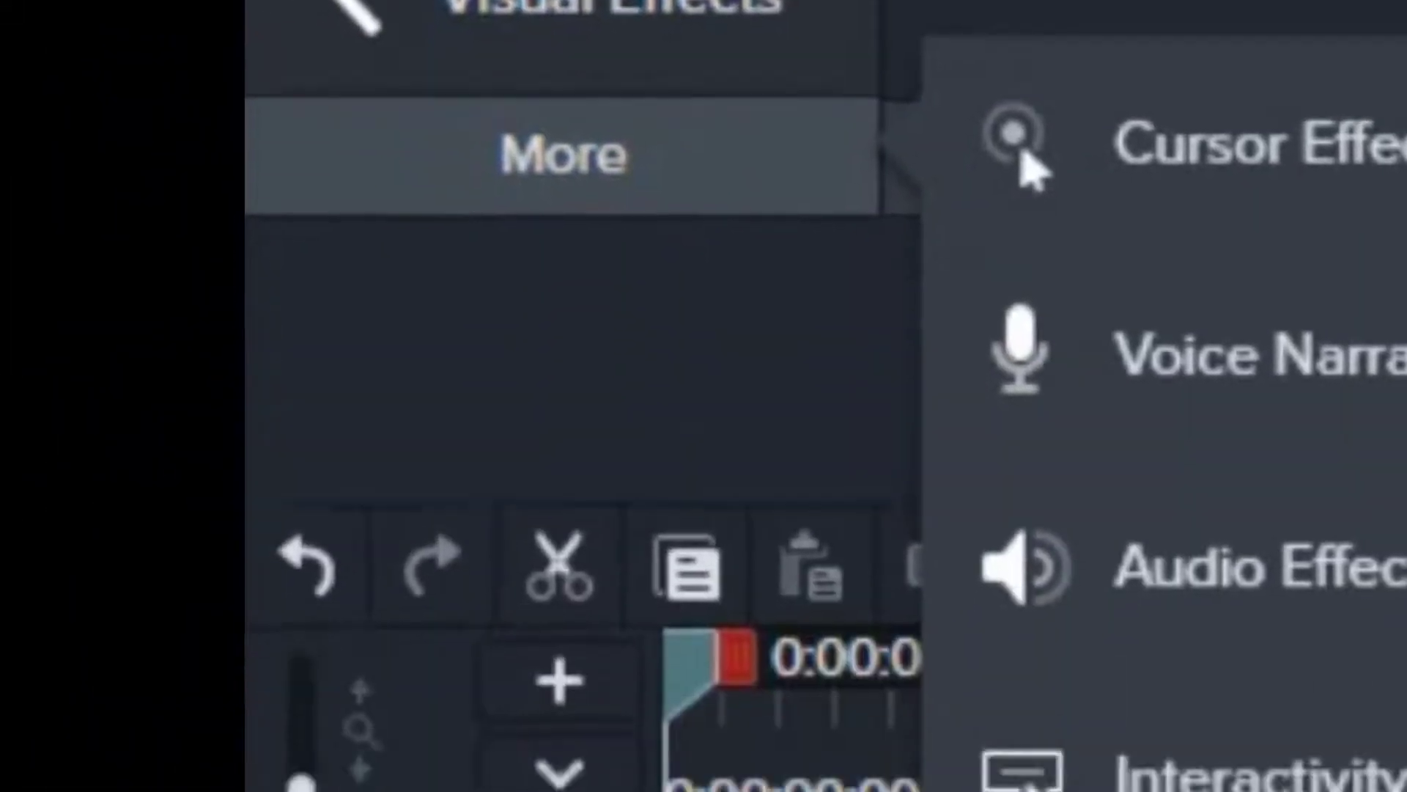
left_click(1241, 675)
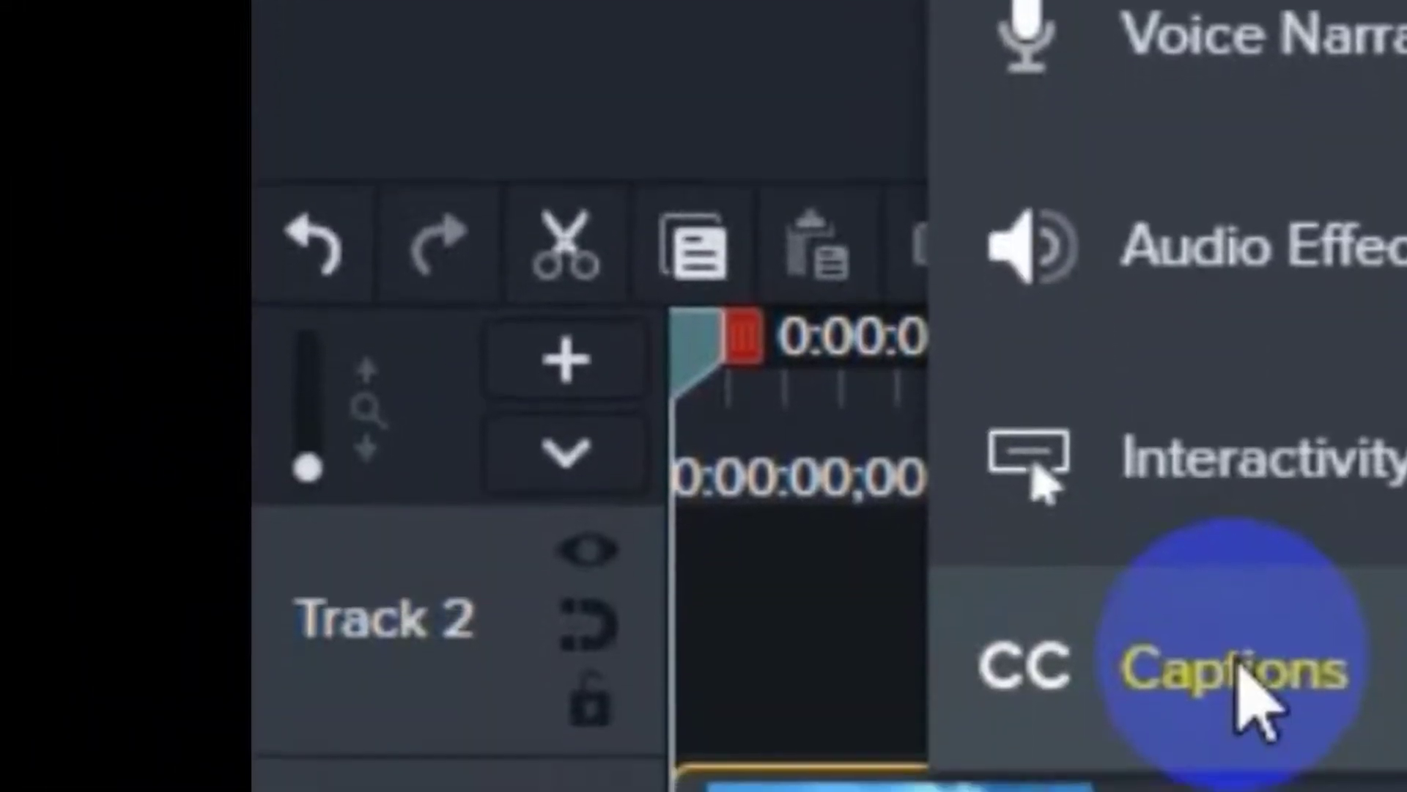
left_click(526, 683)
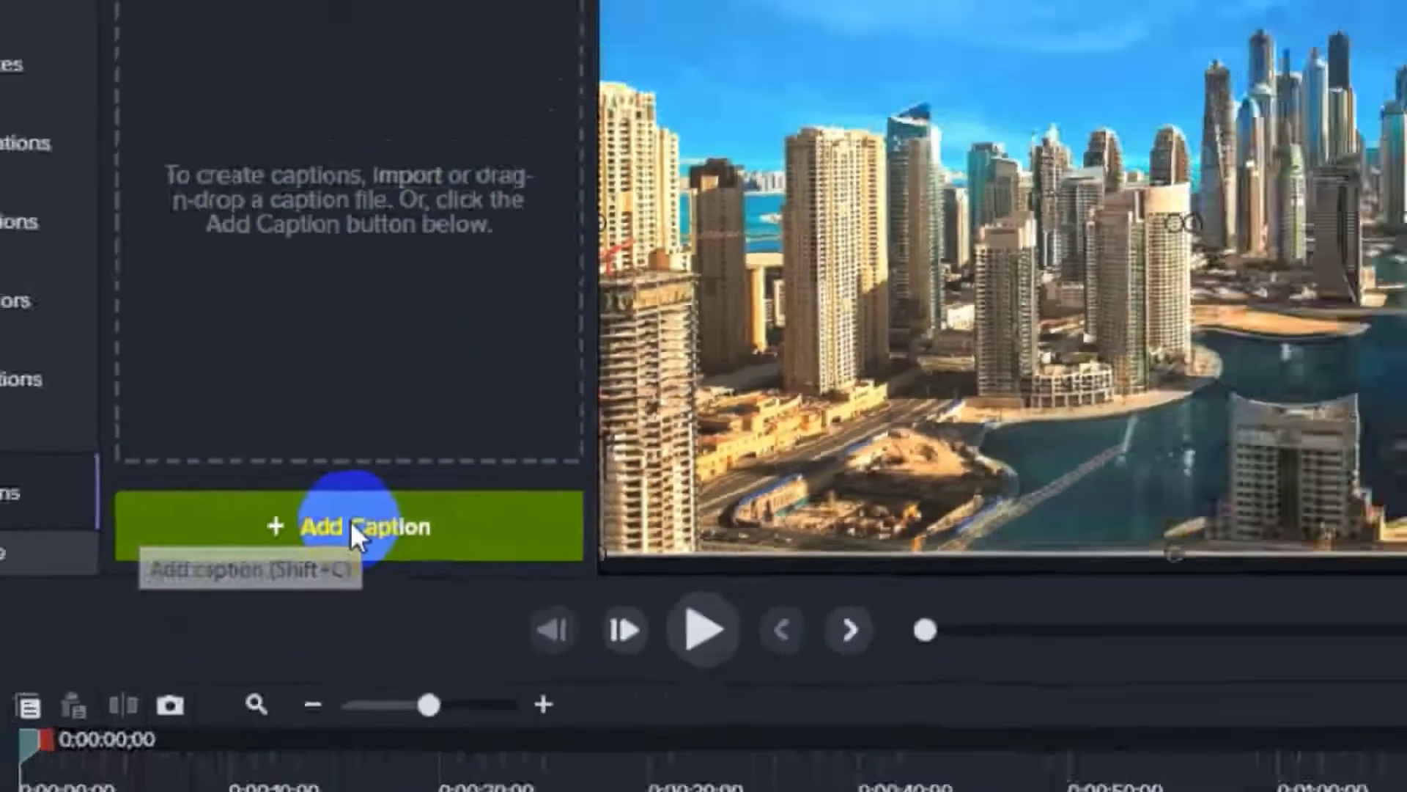
left_click(506, 532)
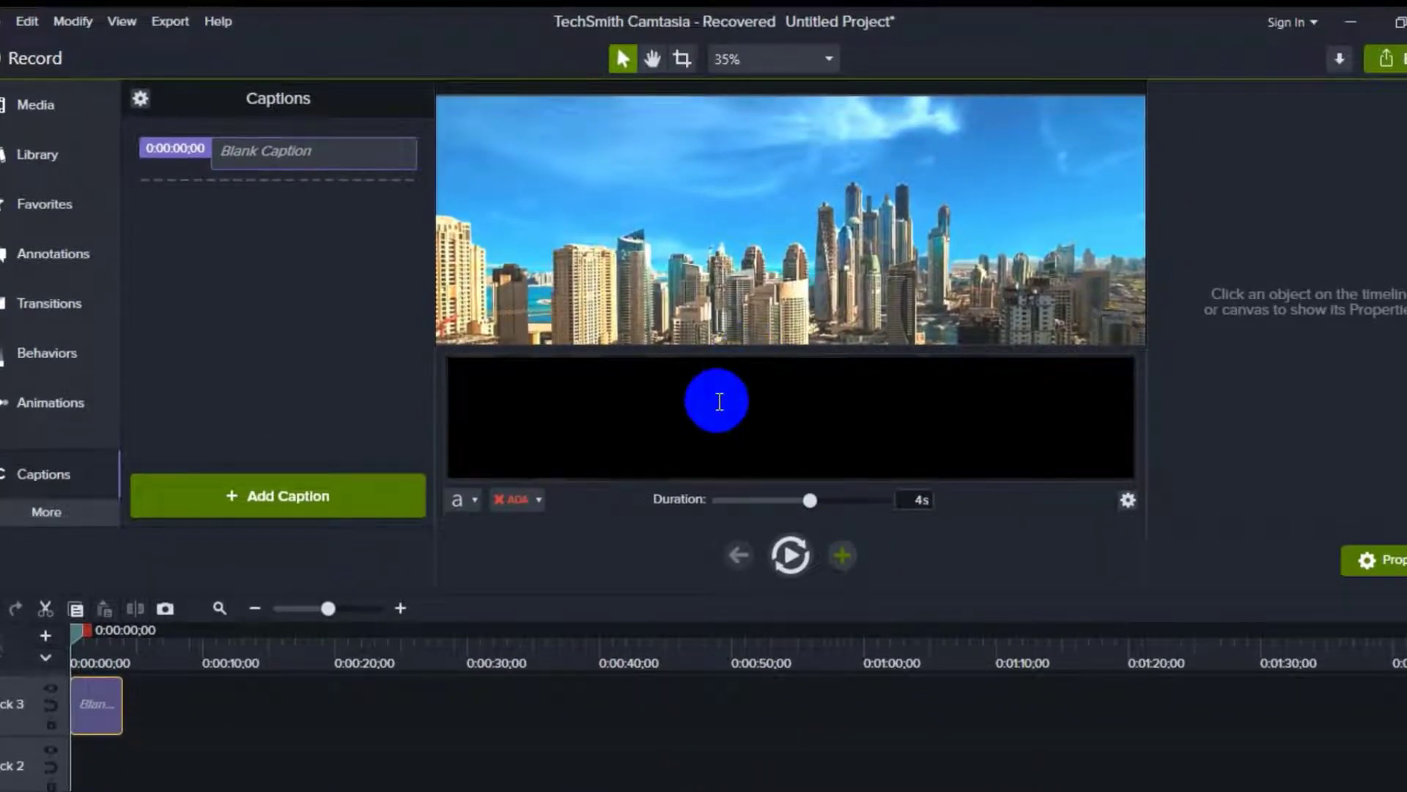
left_click(653, 401)
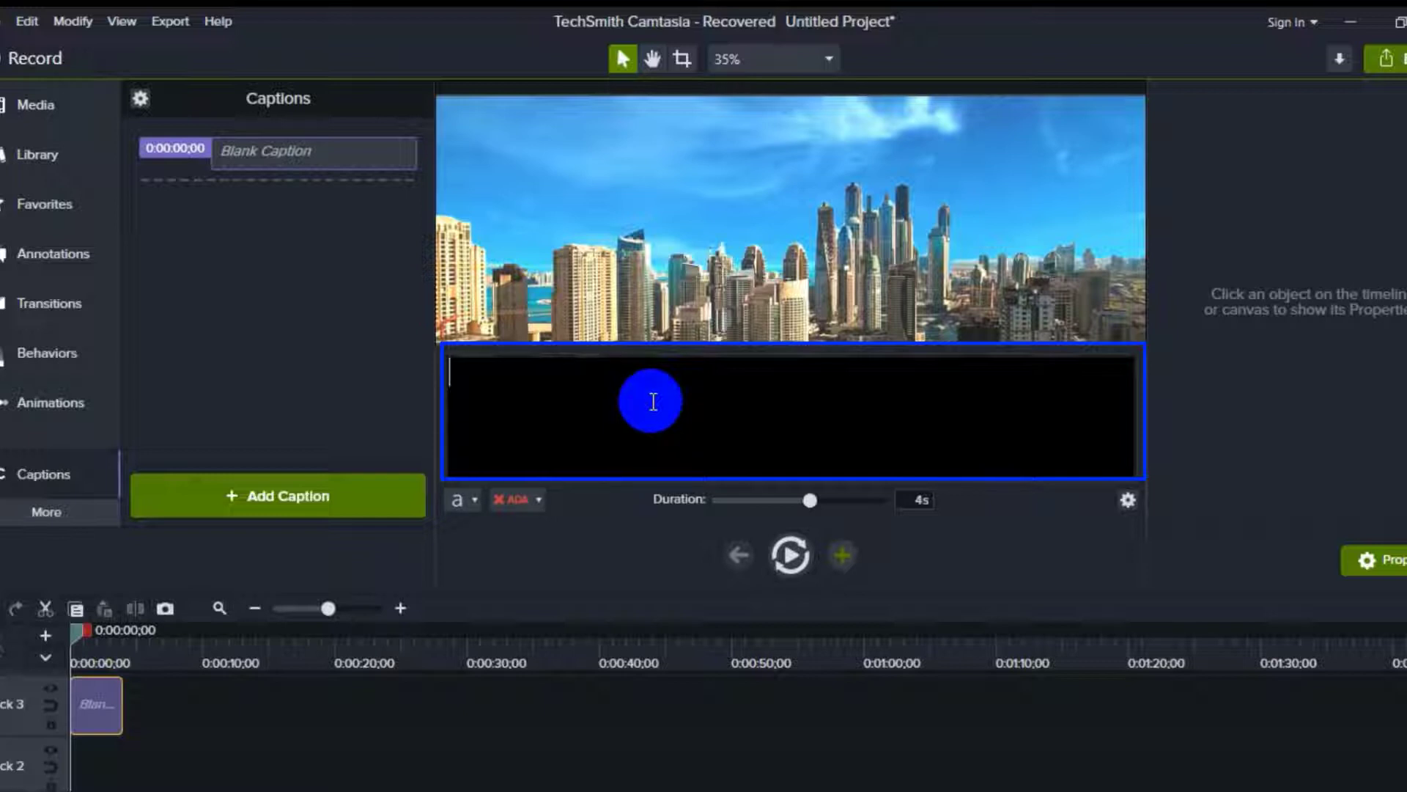
type("Magaaladaan Waxaan ku nool qowmiyado kala")
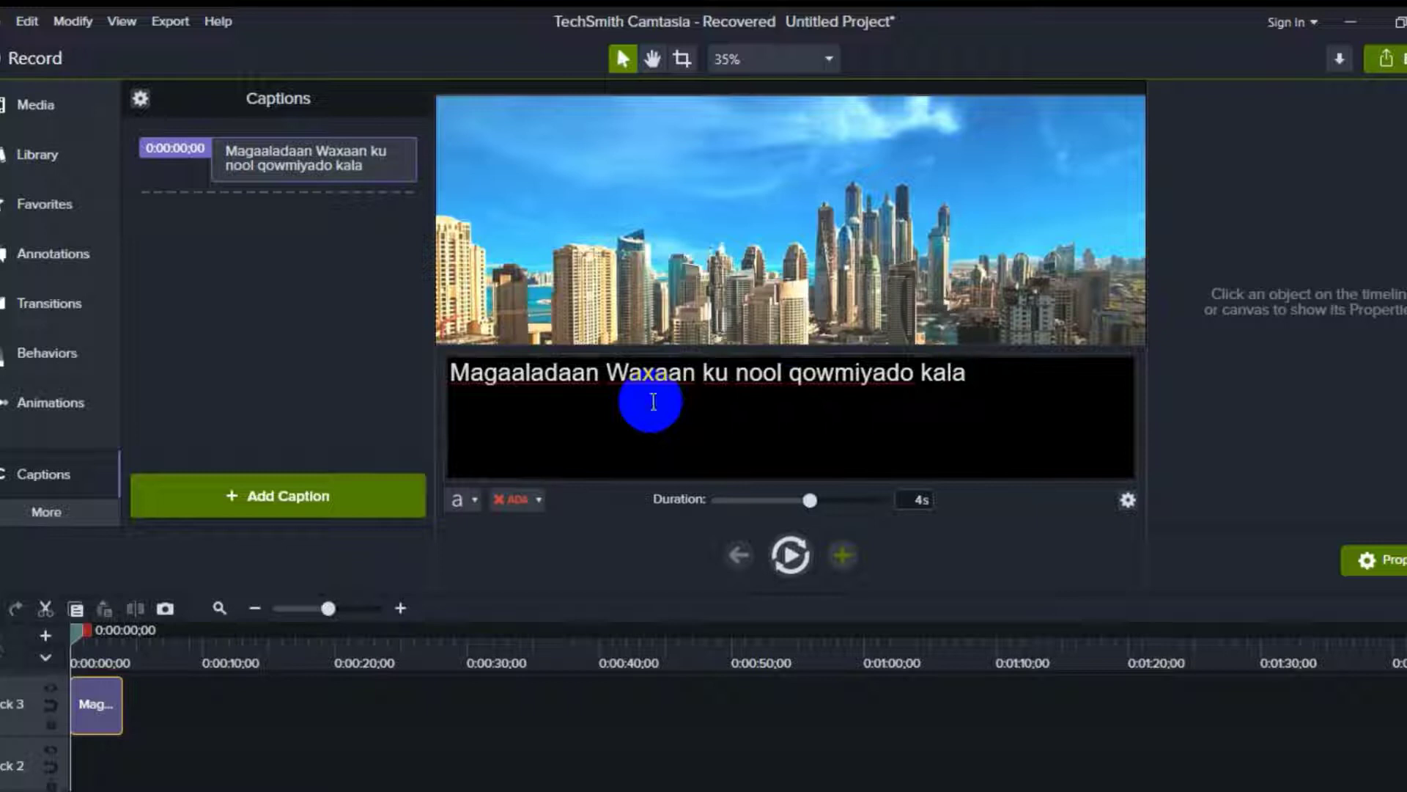
type("n")
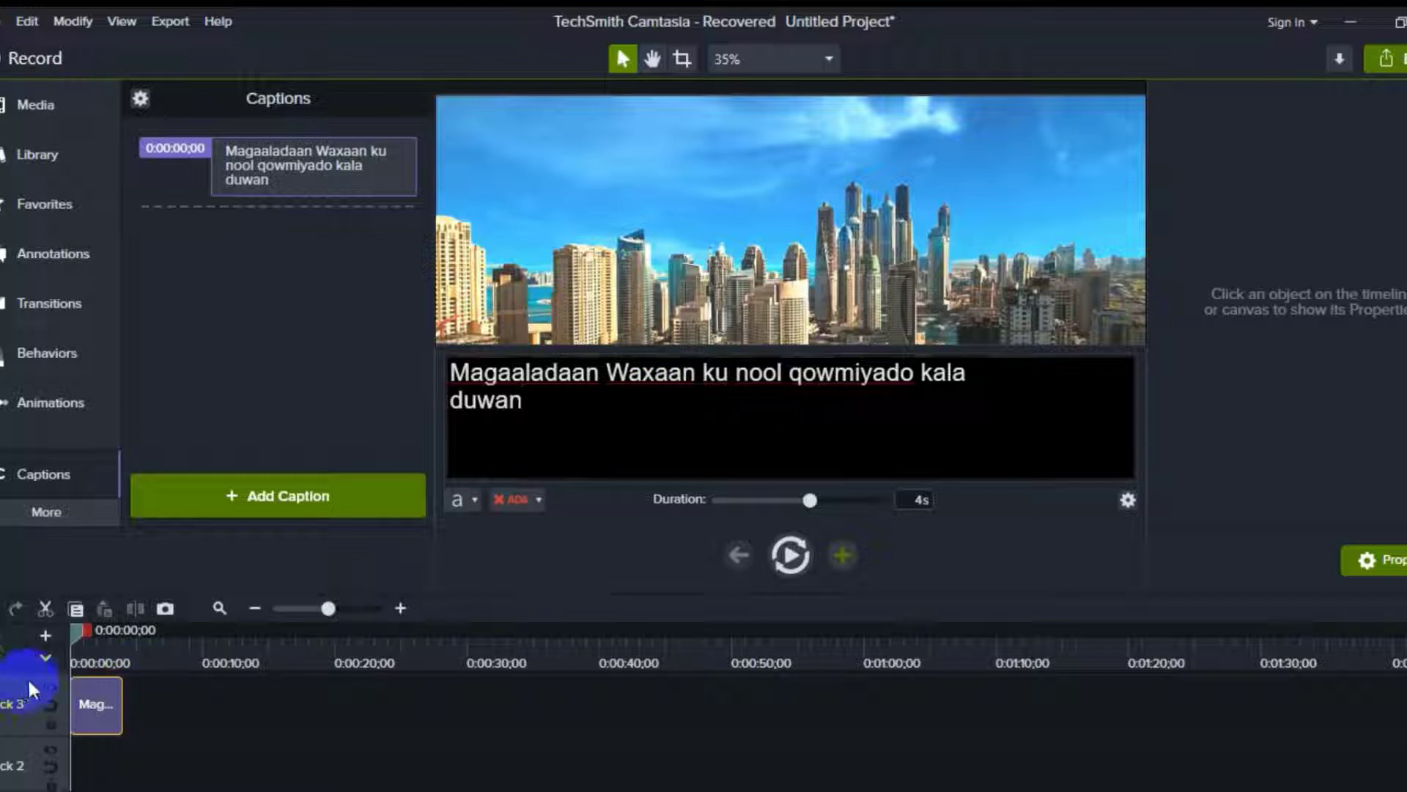
- Move the caption down to Track 2 and extend it to about 5.9 seconds, starting at 0:00:00;22
left_click_drag(30, 681, 29, 763)
scroll(366, 733, "down", 2)
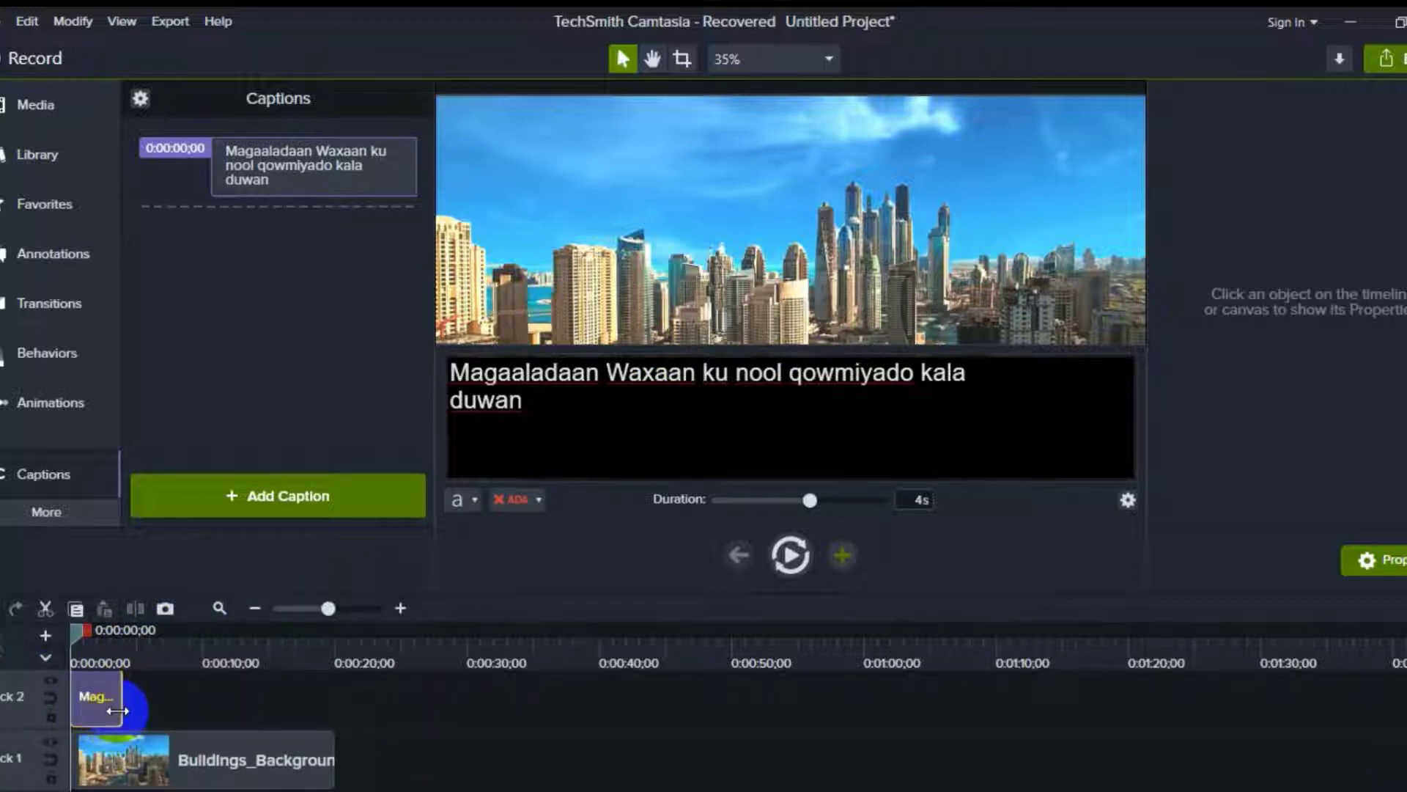
mouse_move(117, 711)
left_mouse_down()
mouse_move(187, 727)
mouse_move(145, 726)
mouse_move(110, 702)
left_mouse_up()
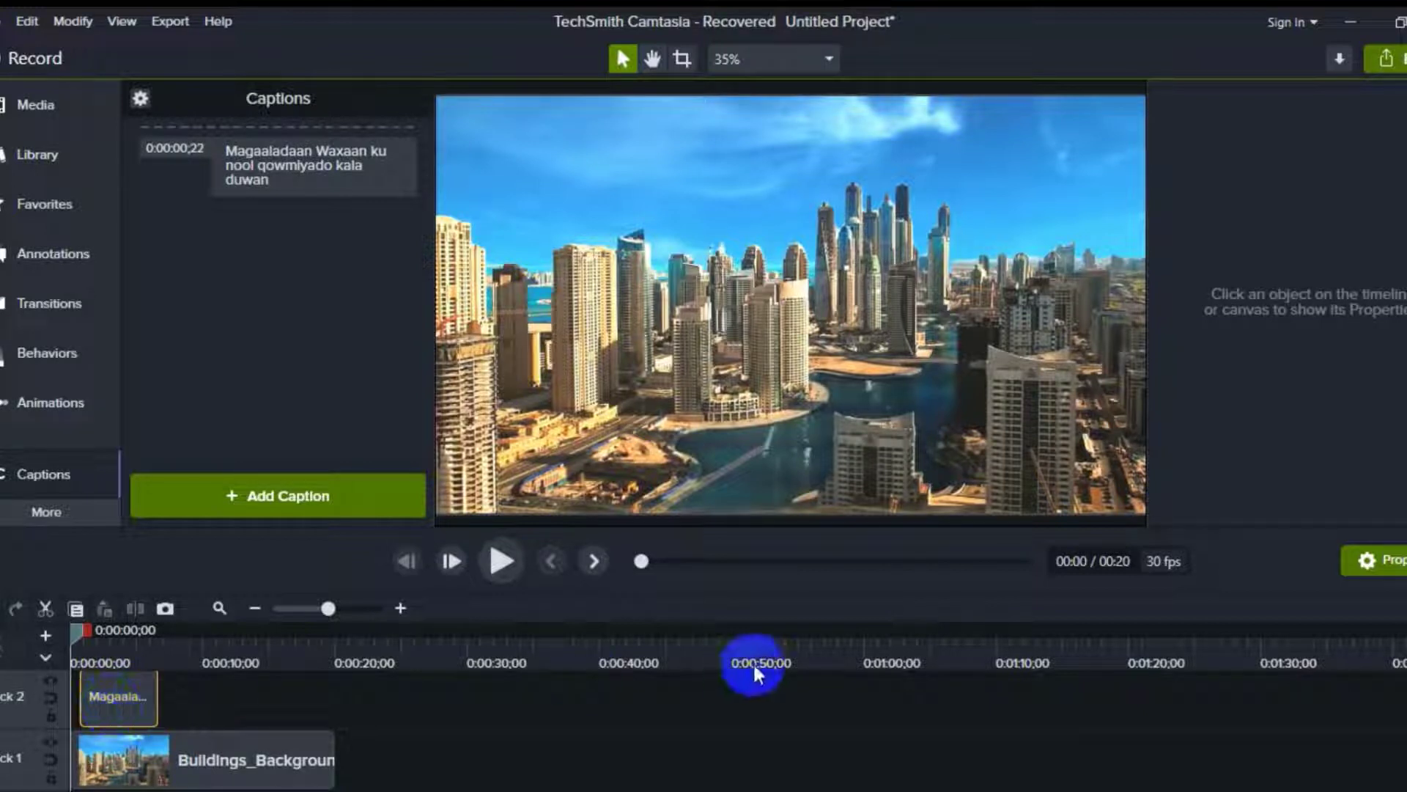
- Play the video past the end of the caption to check it, and return the playhead to the start
left_click(501, 562)
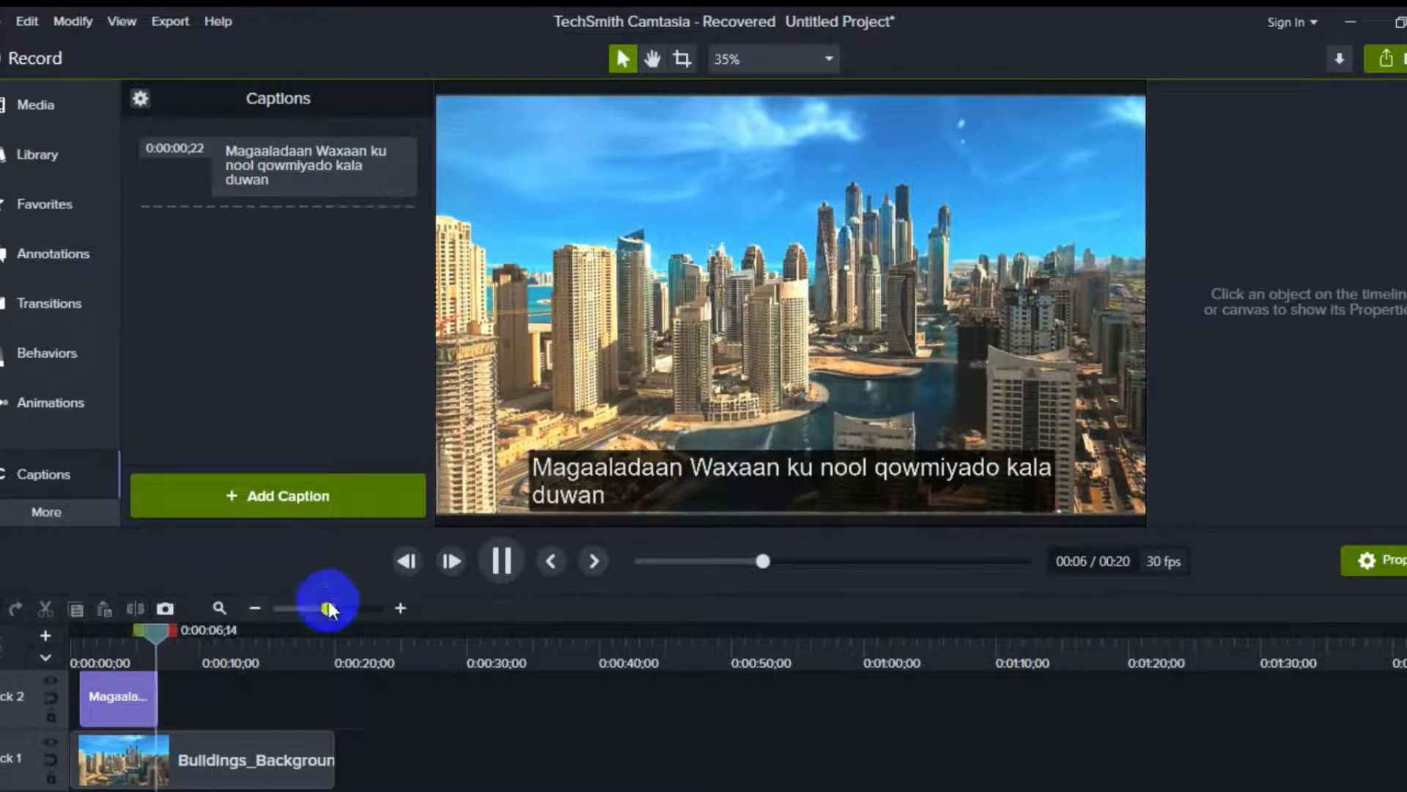
left_click(508, 555)
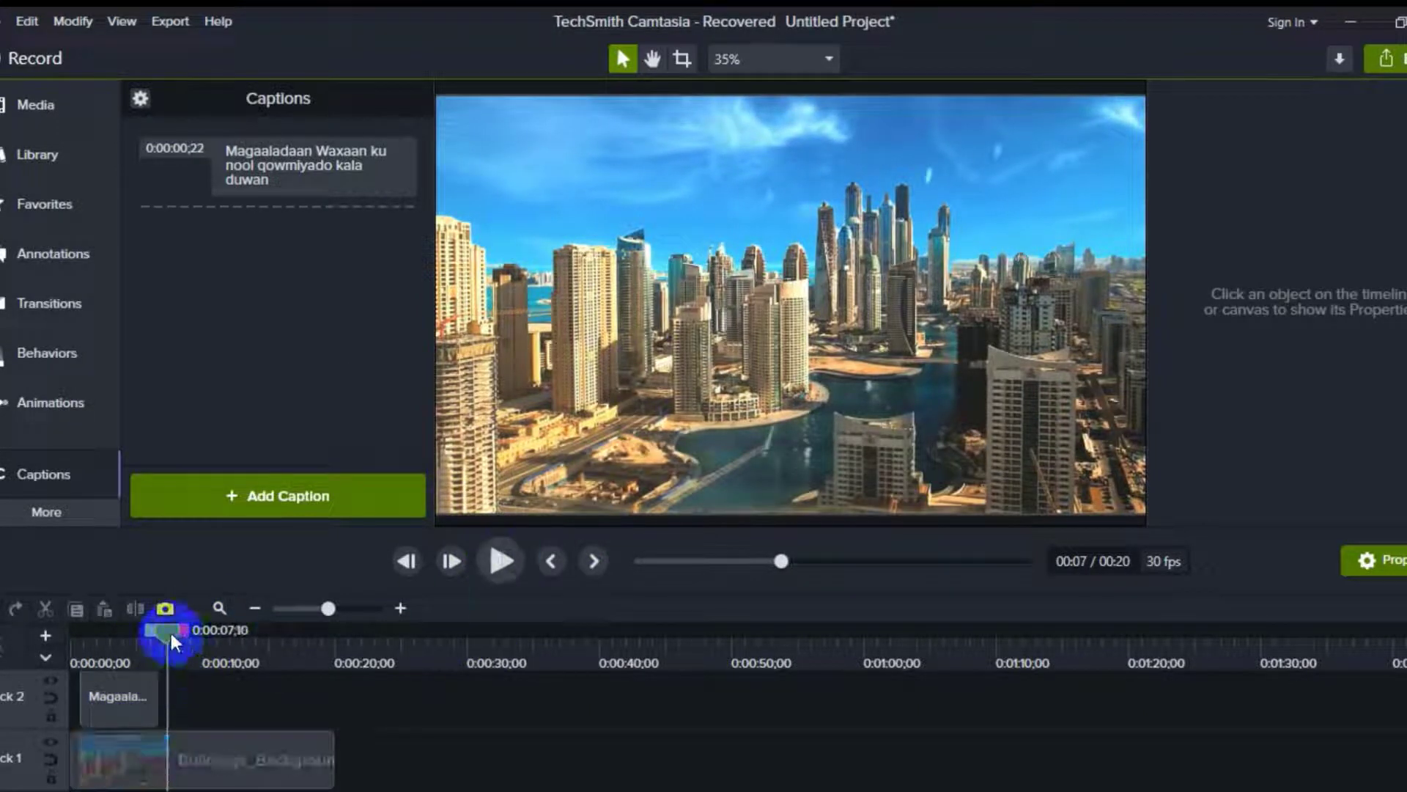
left_click_drag(167, 633, 87, 651)
- Align the caption with the start of the timeline at 0:00:00;00 and preview the video from the beginning
left_click(293, 506)
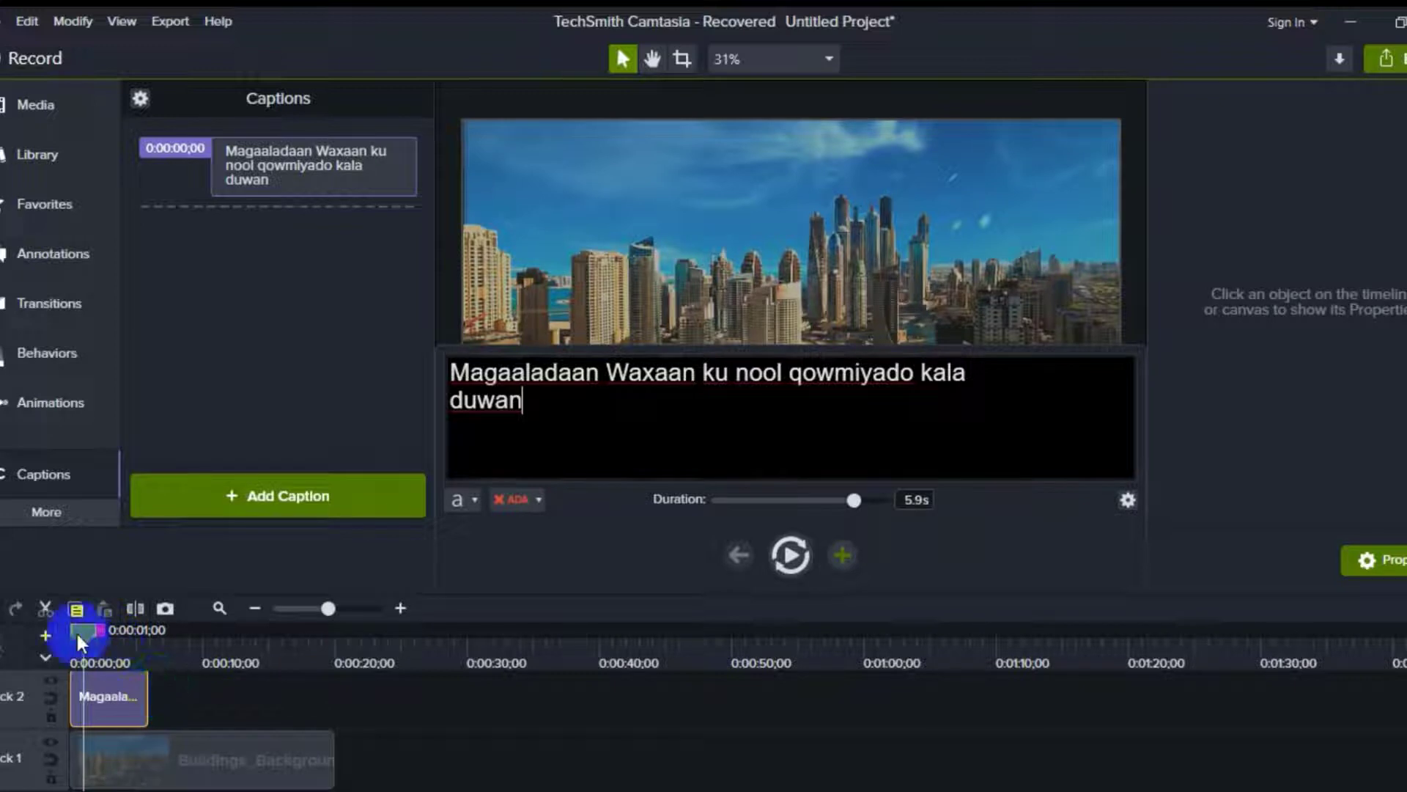
left_click_drag(76, 630, 66, 635)
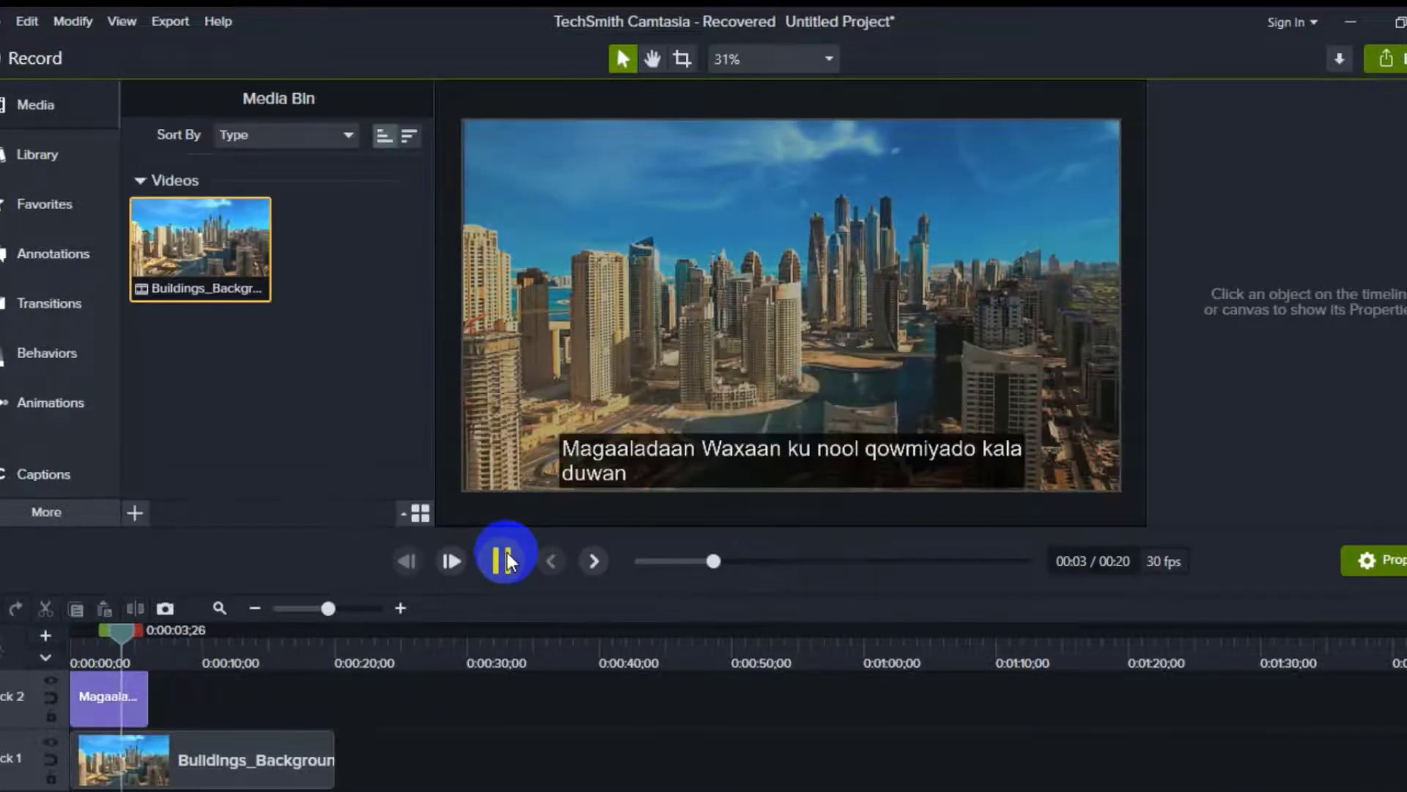
left_click(505, 559)
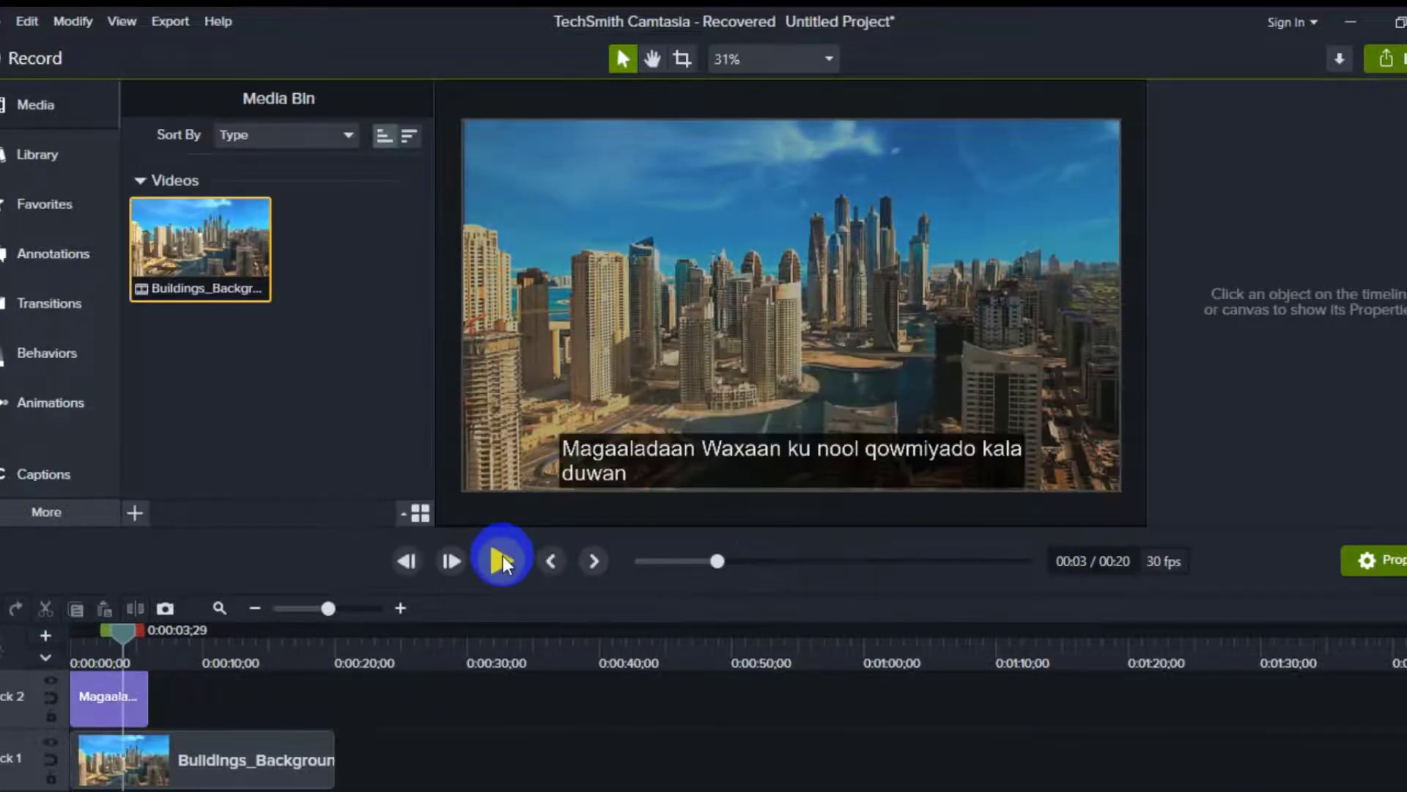
- Add a second caption directly after the first one, reading "hjfdsataurjkhaipytadsjkhgiuag"
left_click(57, 472)
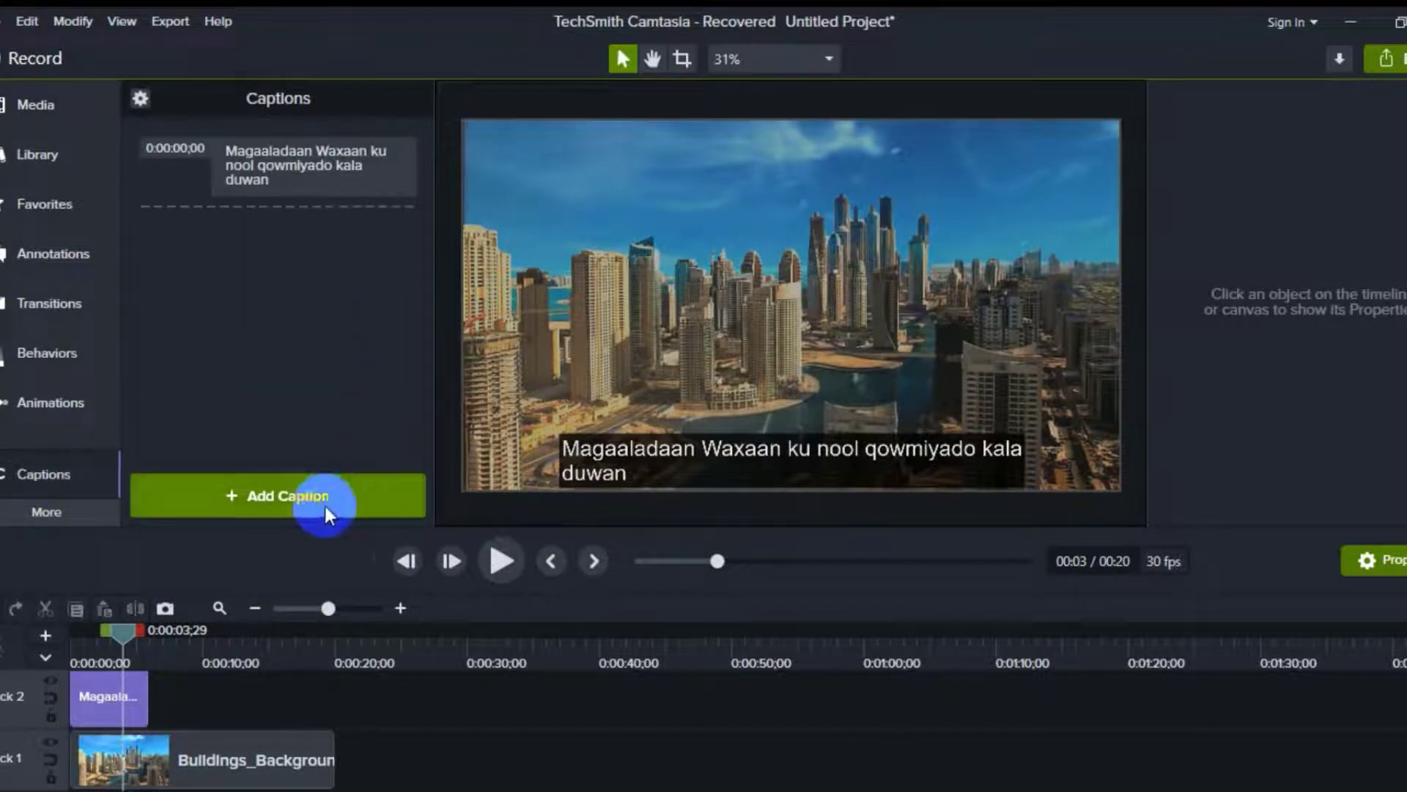
left_click(301, 498)
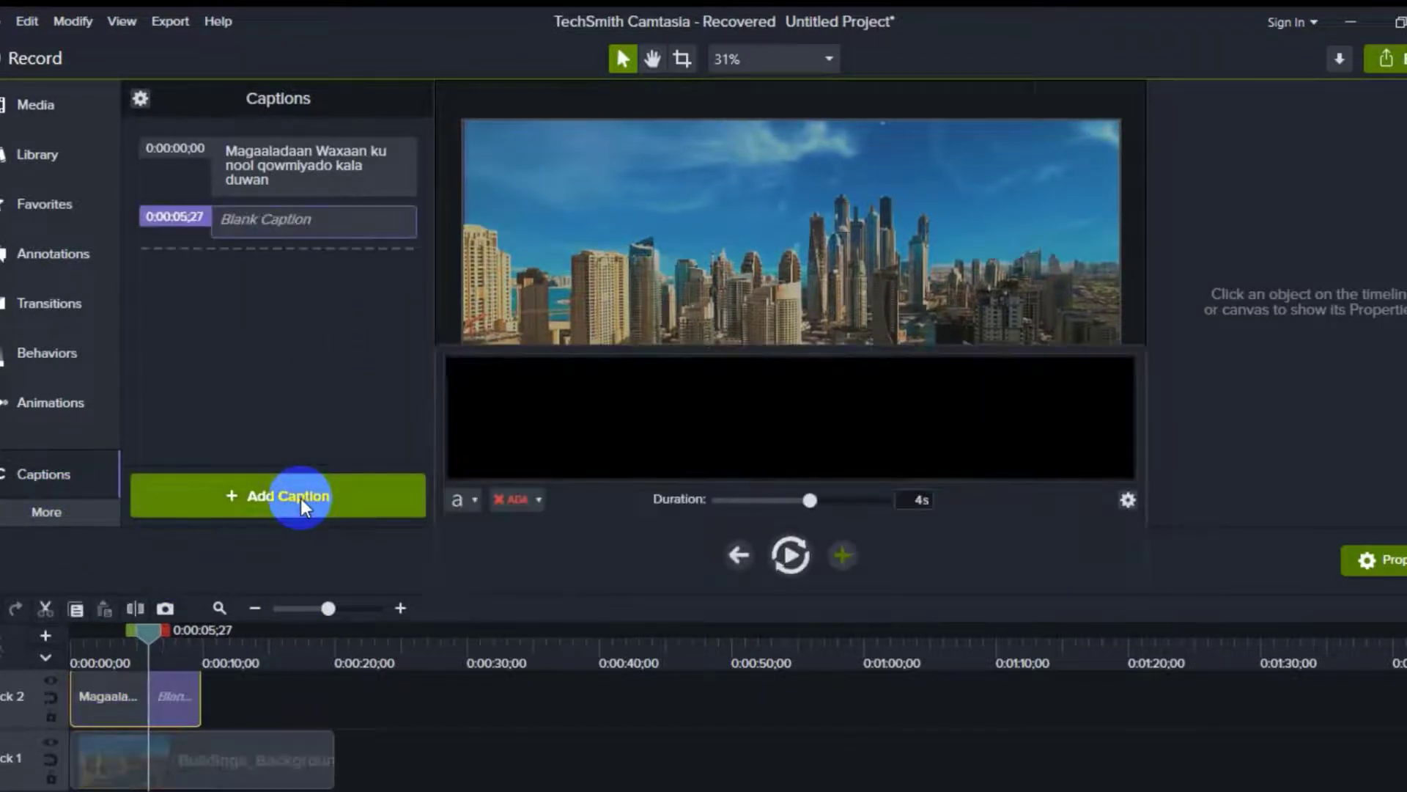
type("hj")
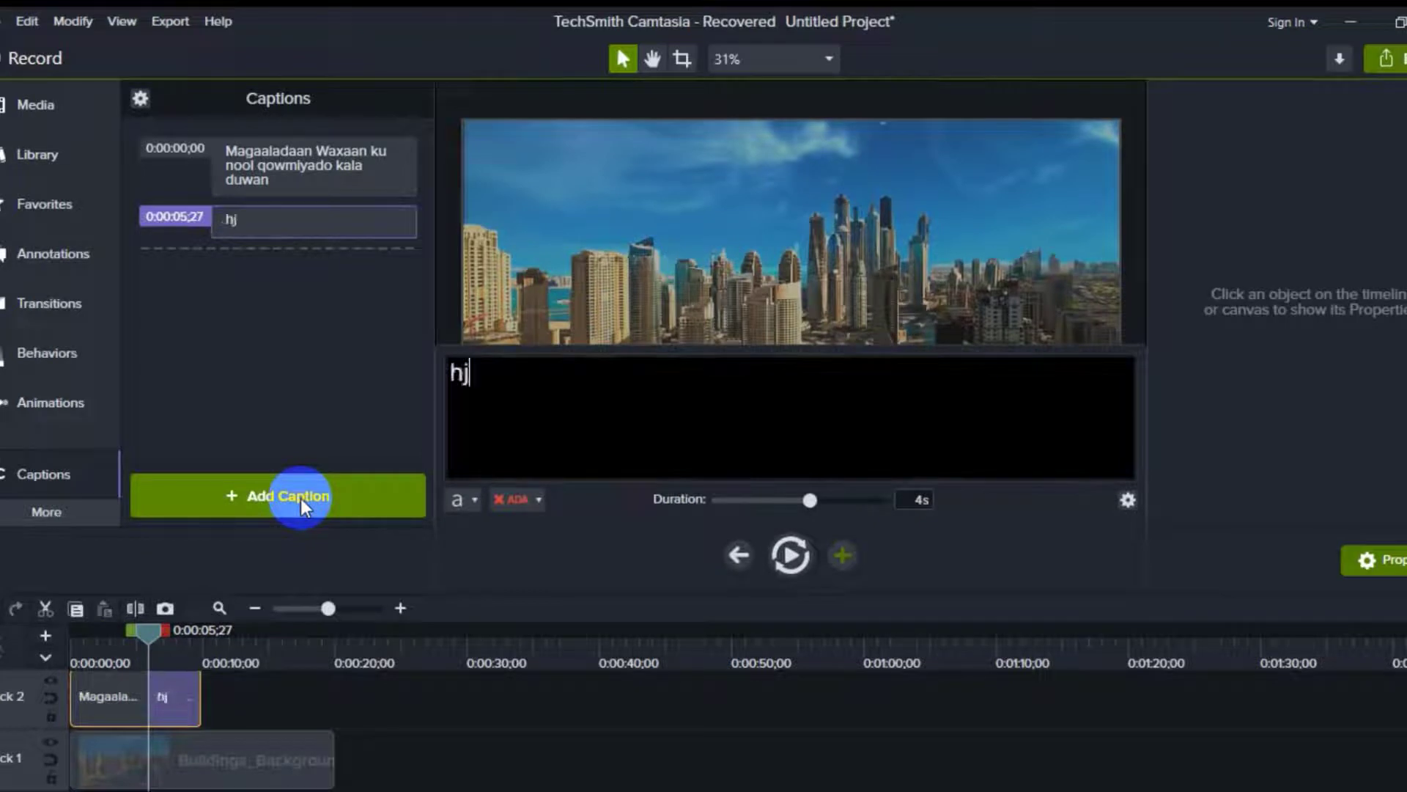
type("fdsataurjk")
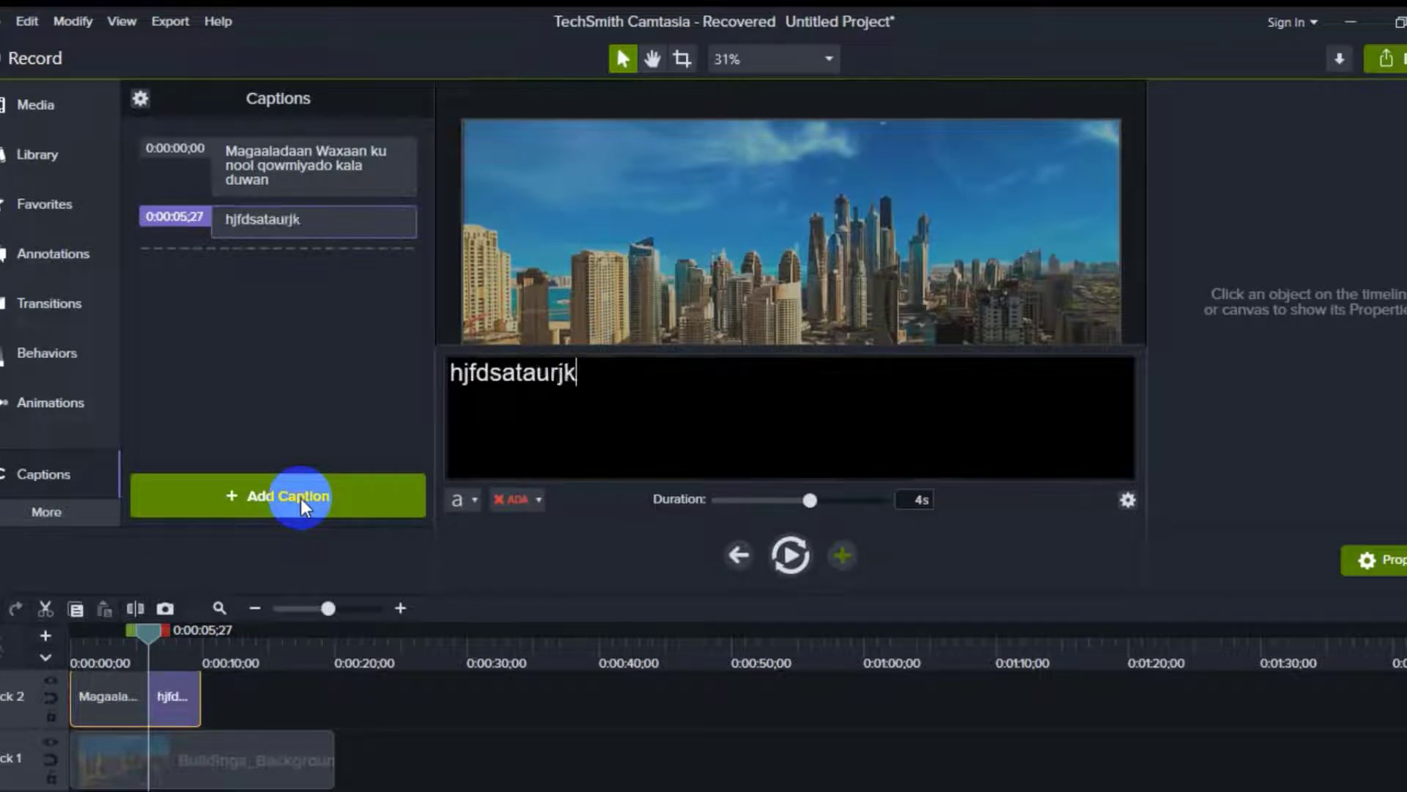
type("haipytadsjkhgiuag")
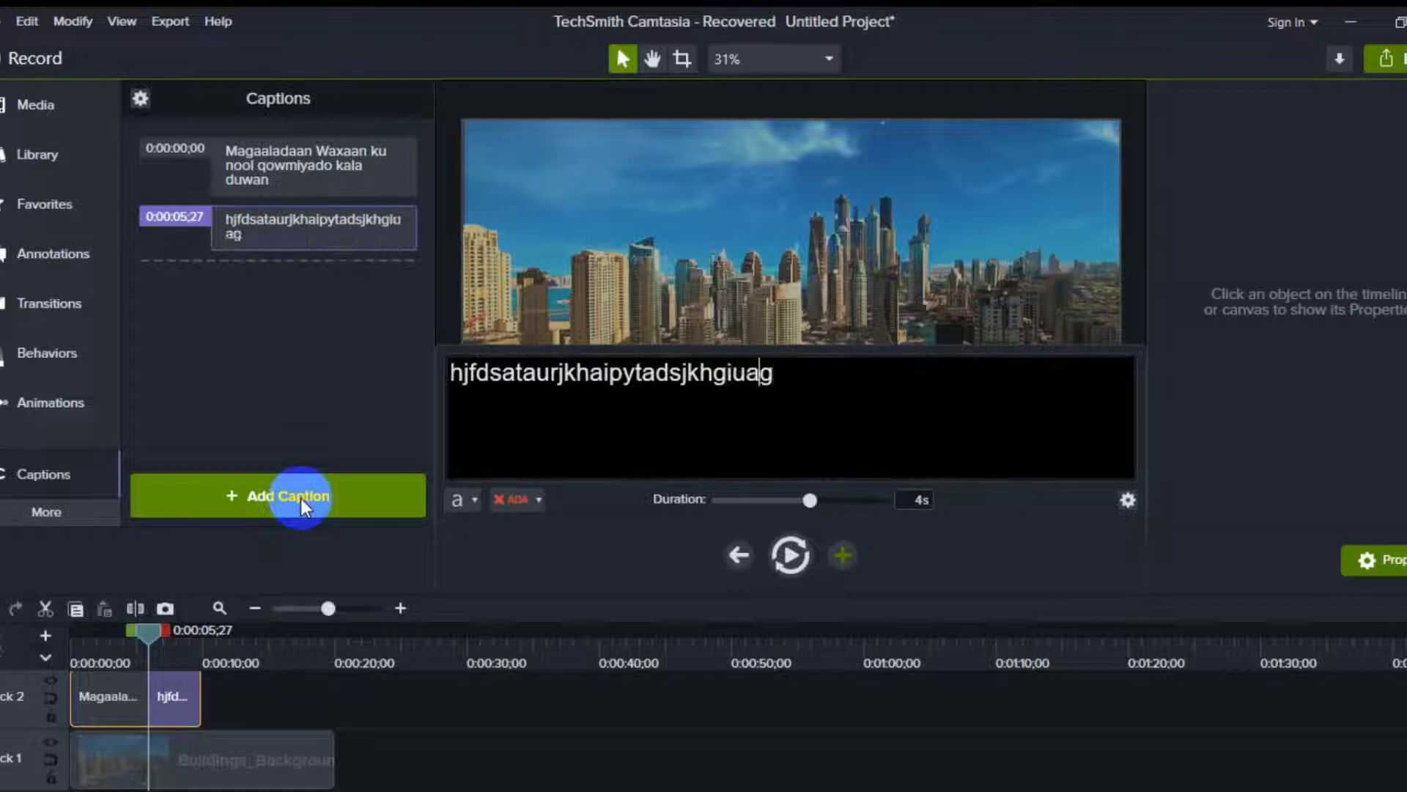
left_click(461, 769)
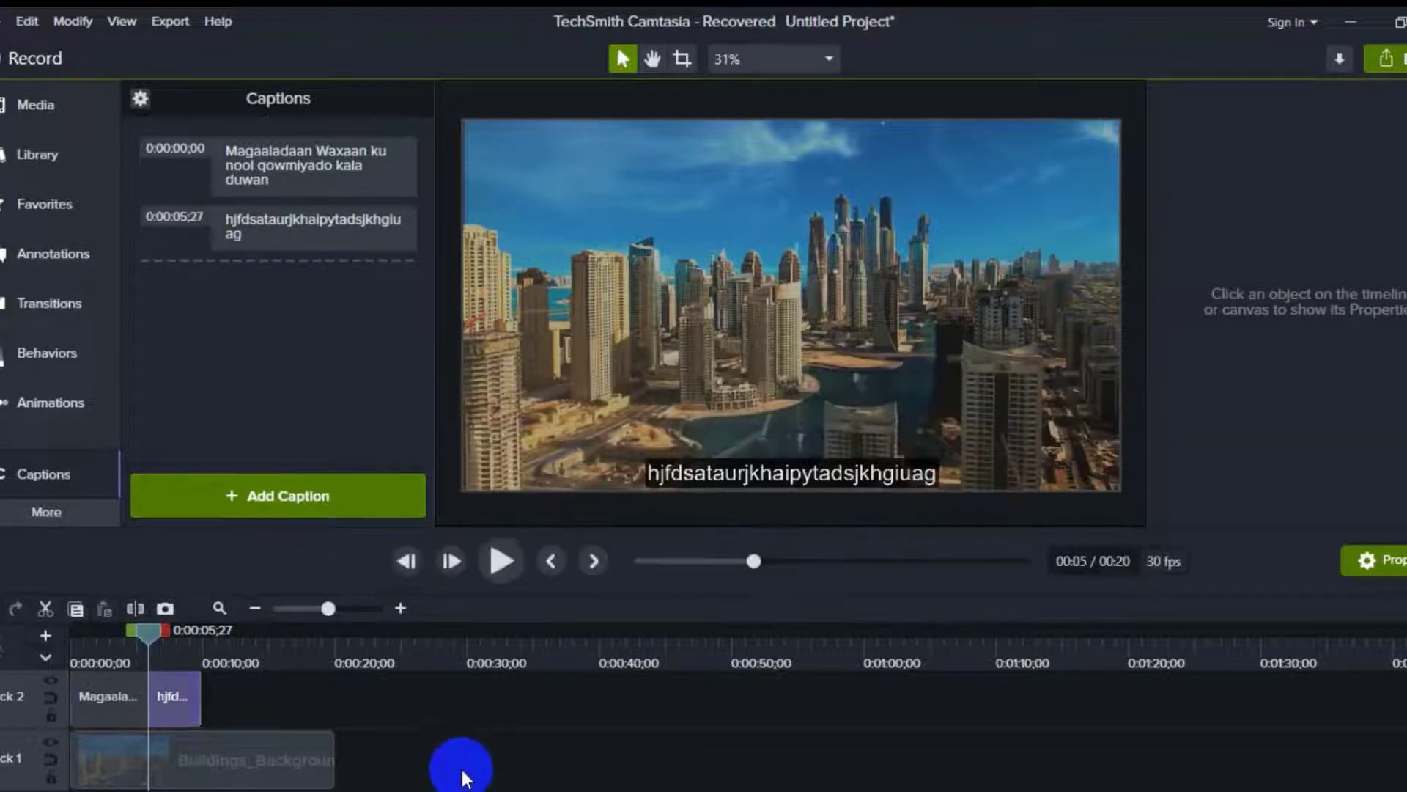
- Keep the captions aligned with the start of the timeline, and play the video from the beginning past both captions to check them
double_click(173, 689)
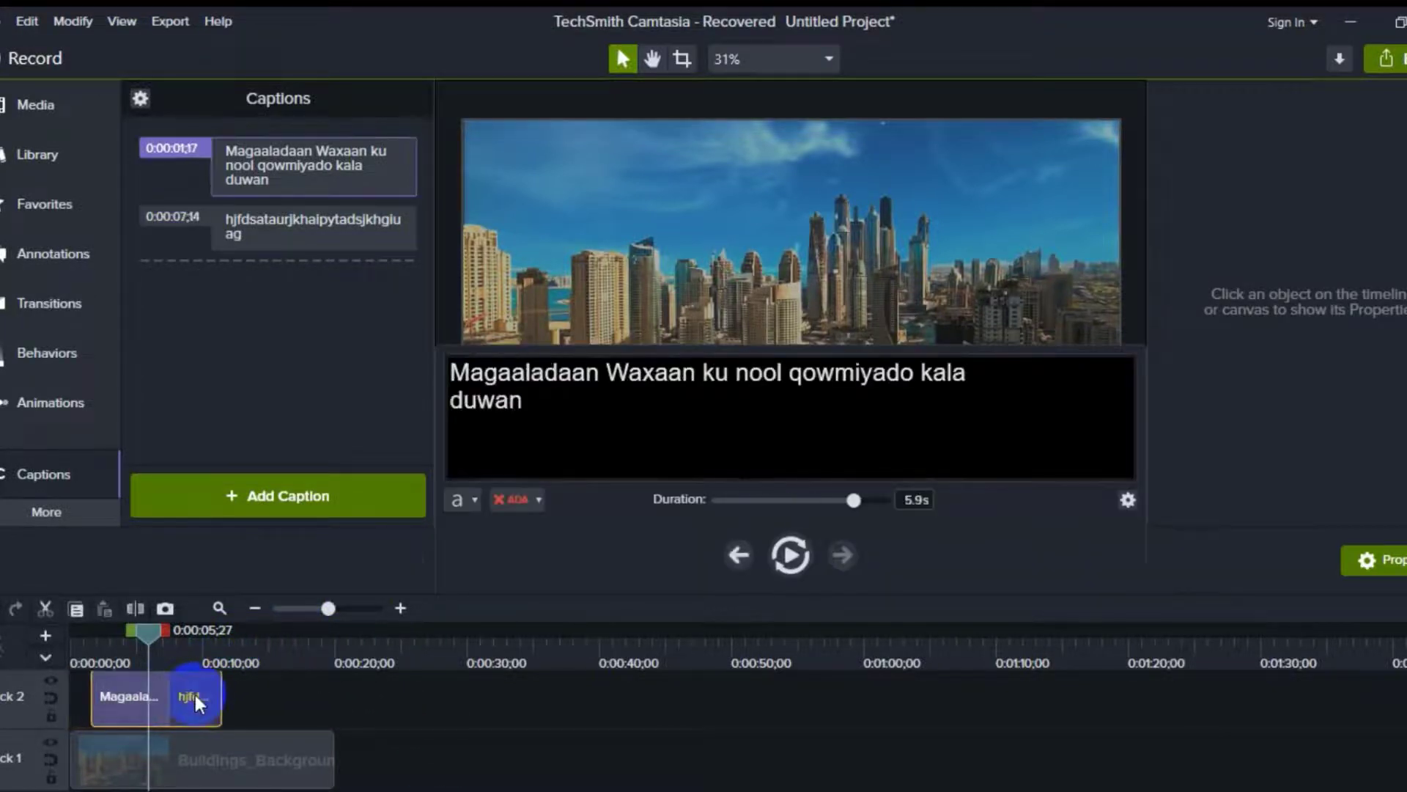
left_click(167, 693)
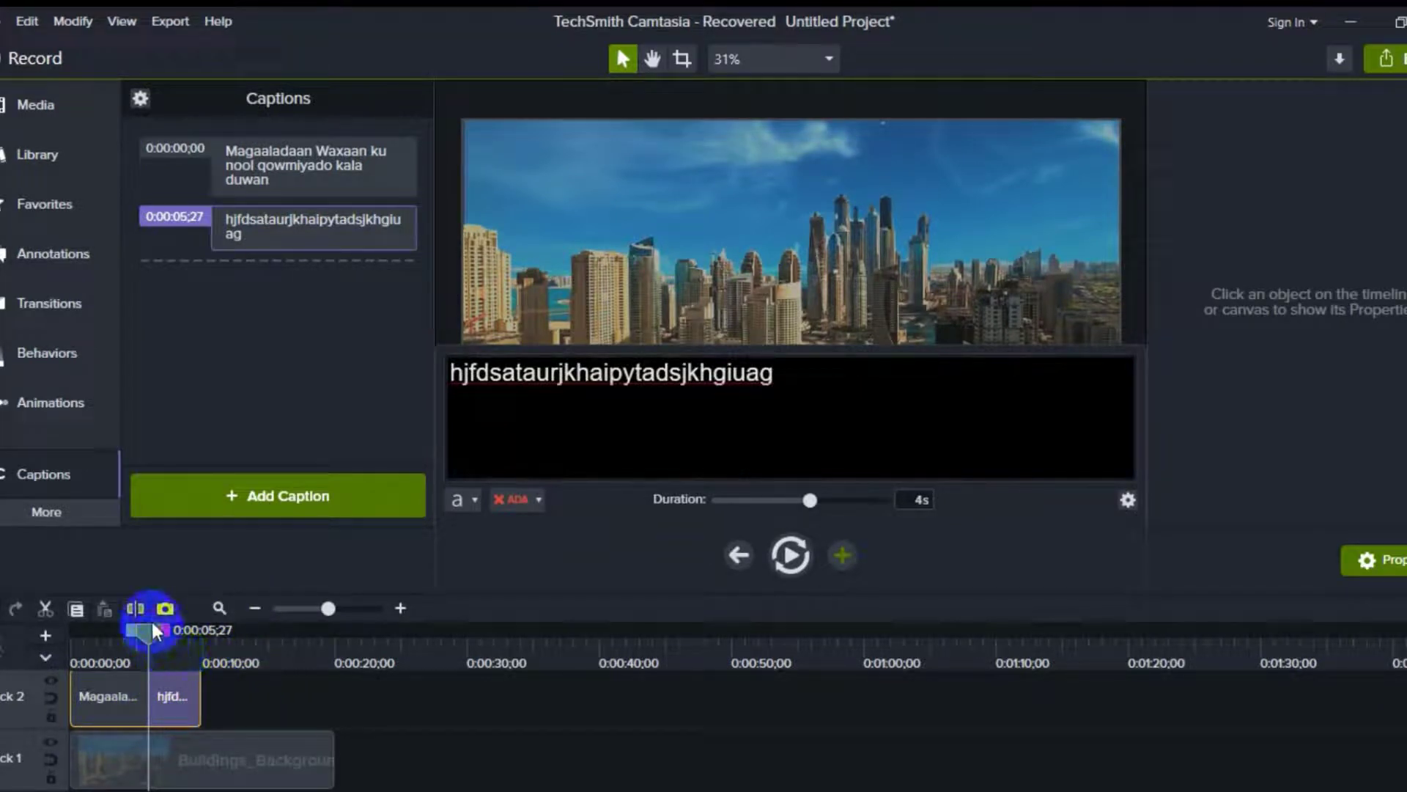
left_click_drag(147, 629, 72, 657)
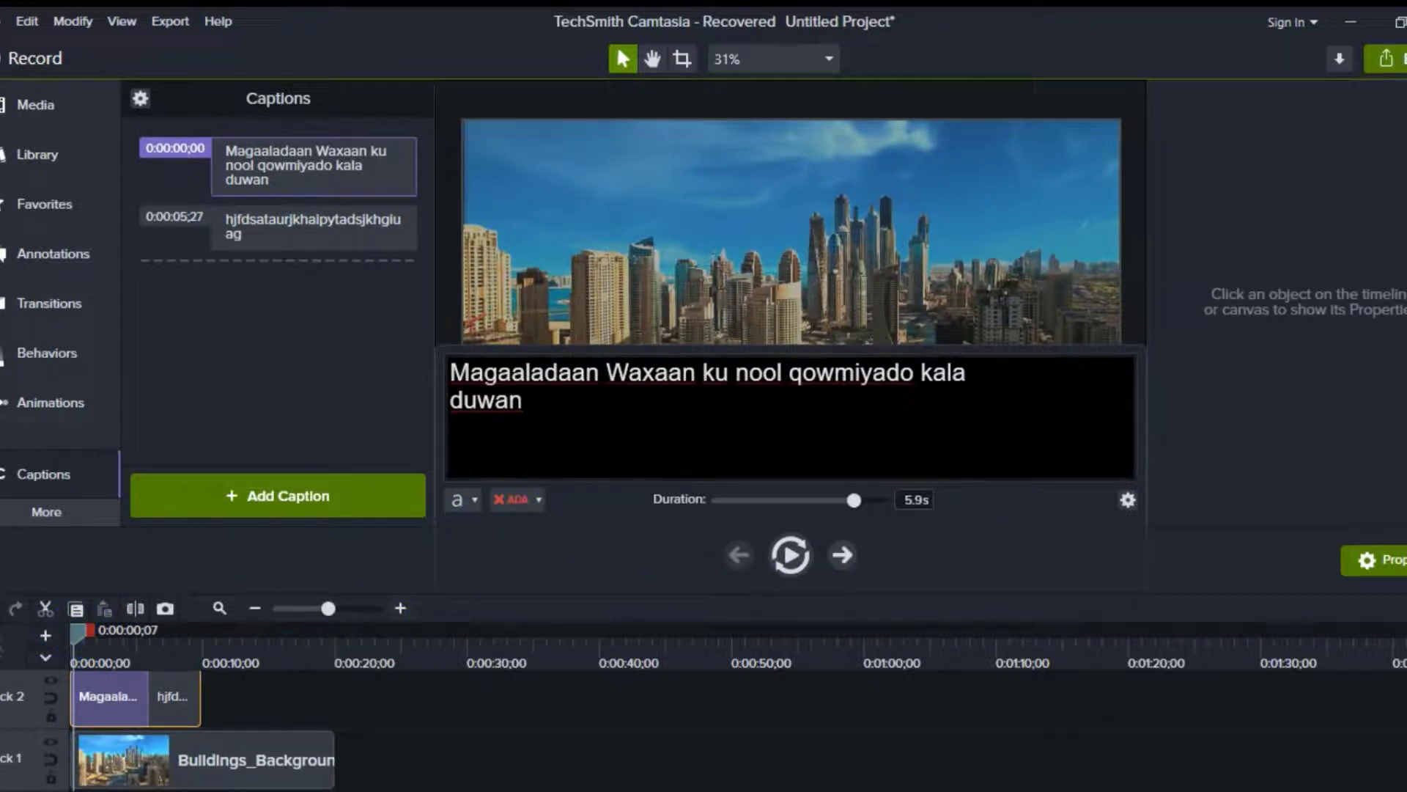
left_click(103, 109)
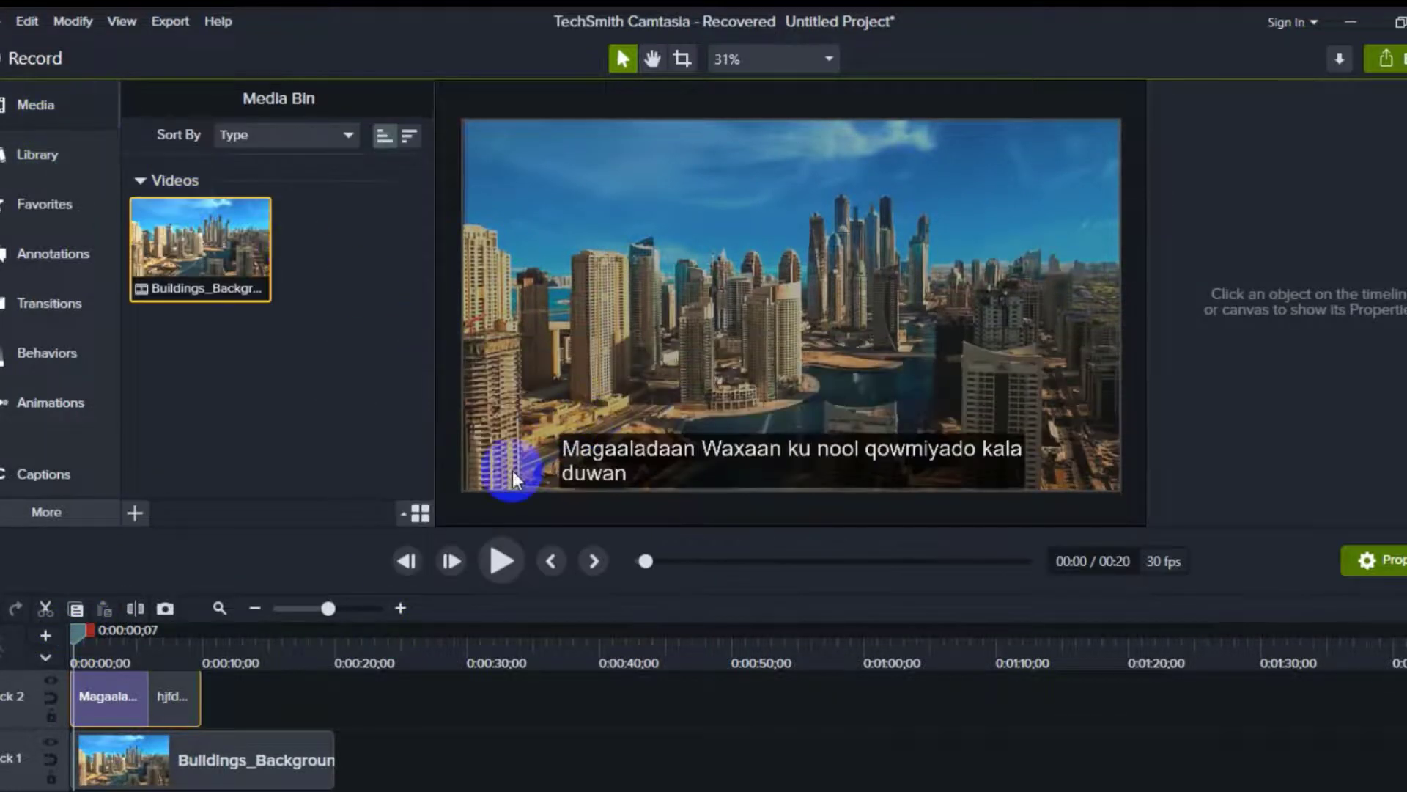
left_click(492, 566)
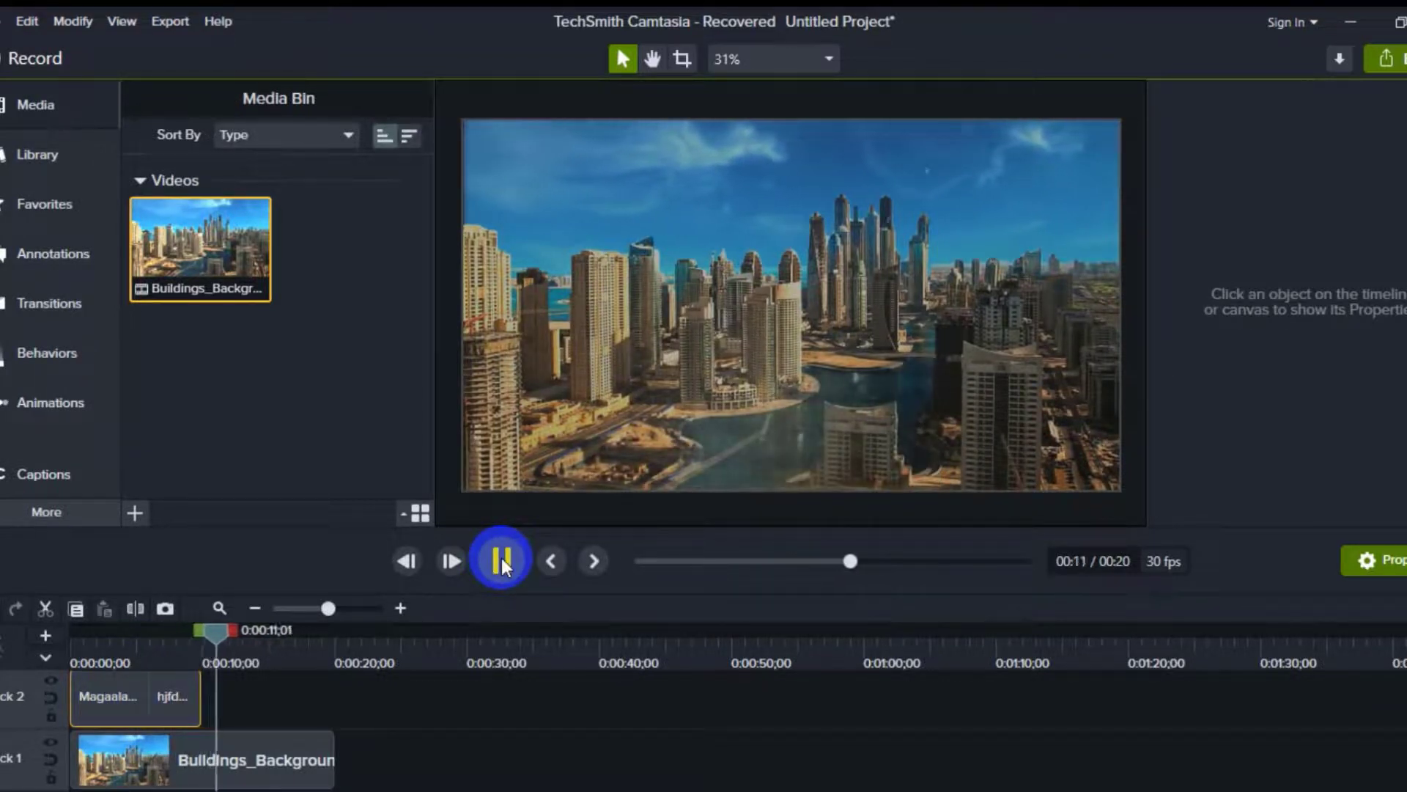
left_click(501, 561)
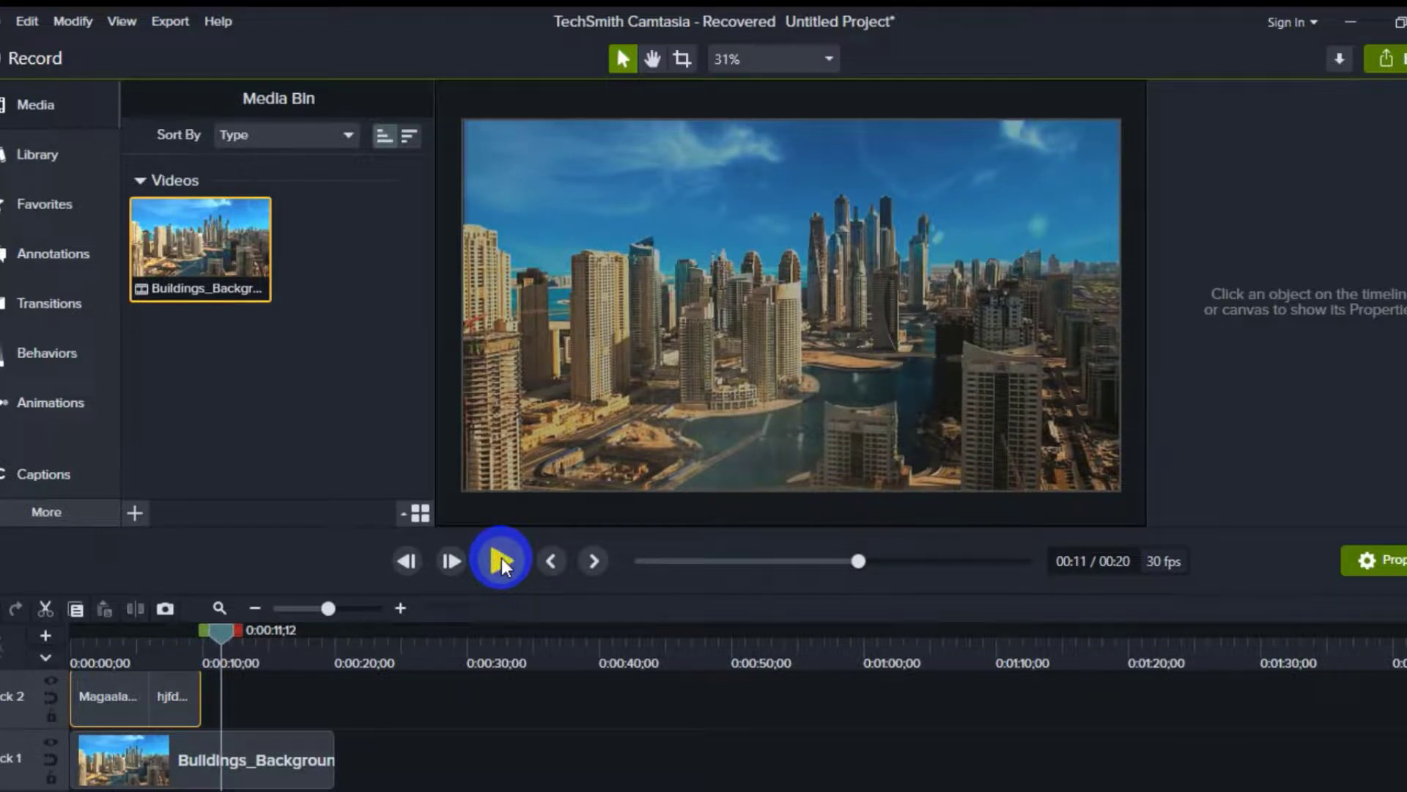